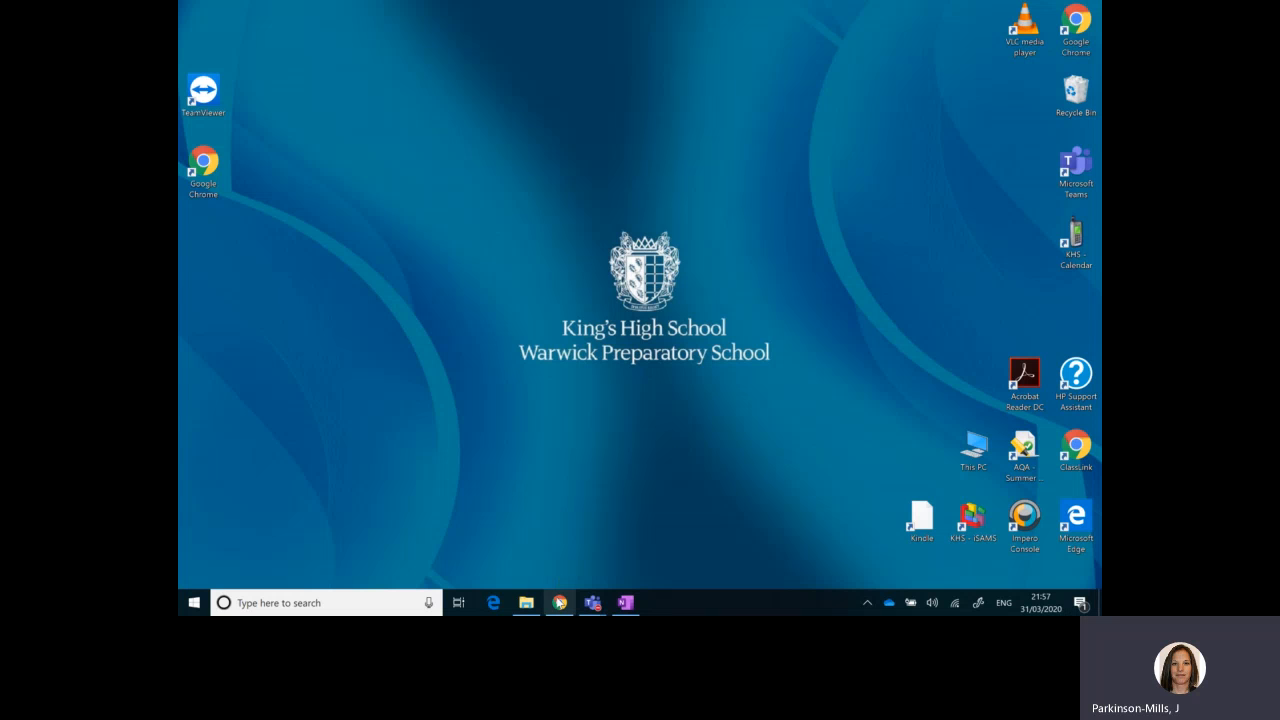
# Step: In Chrome, open the Training notebook from the OneNote class notebooks in Office 365 and launch it in the OneNote desktop app
pyautogui.click(557, 603)
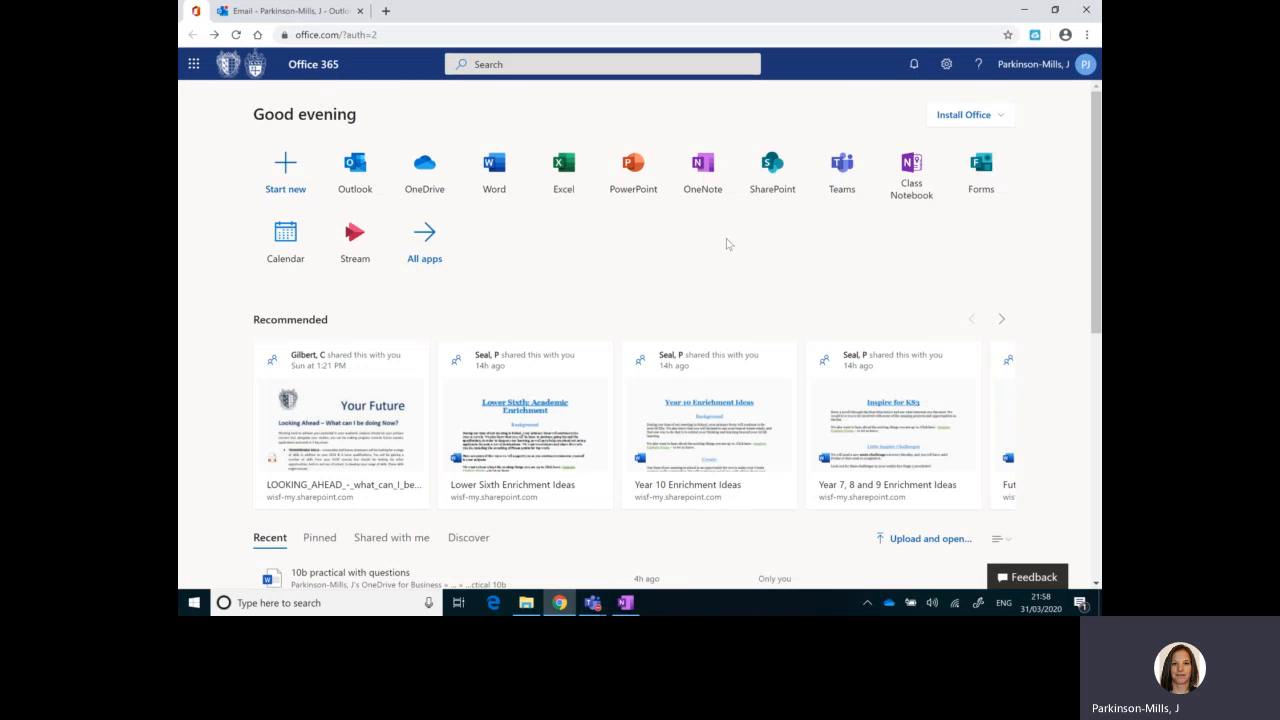
pyautogui.click(705, 178)
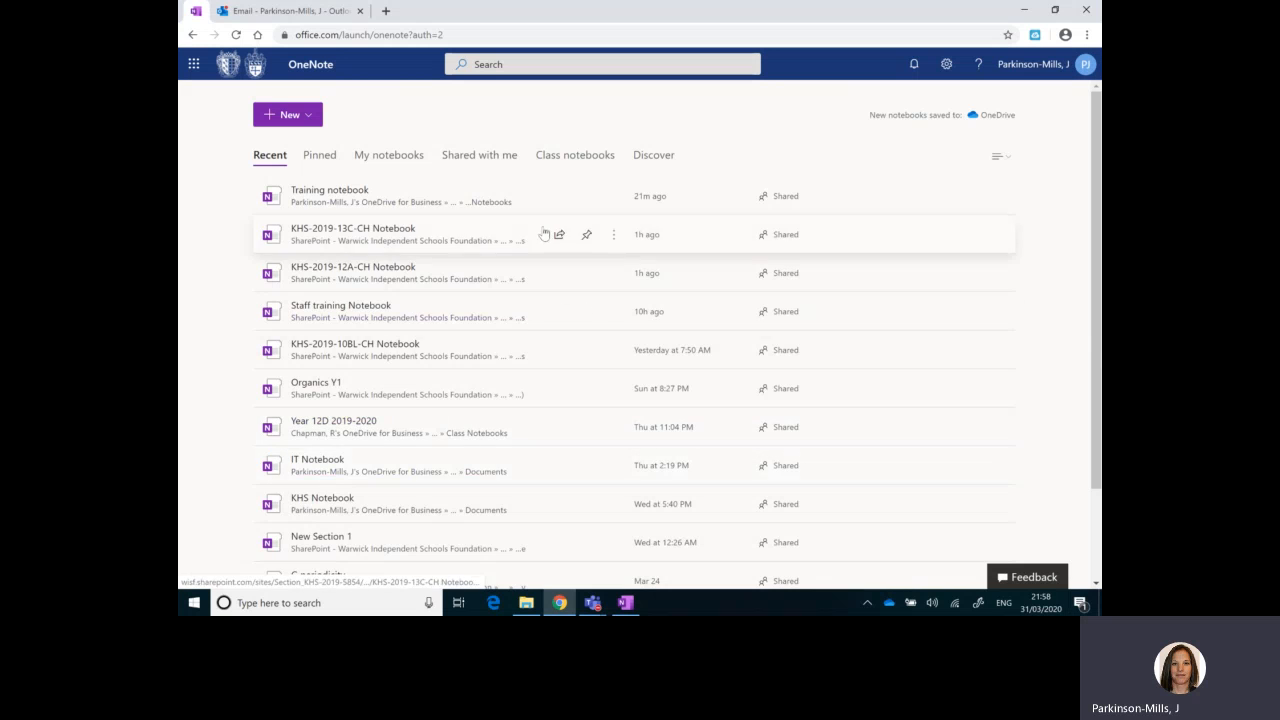
pyautogui.click(574, 160)
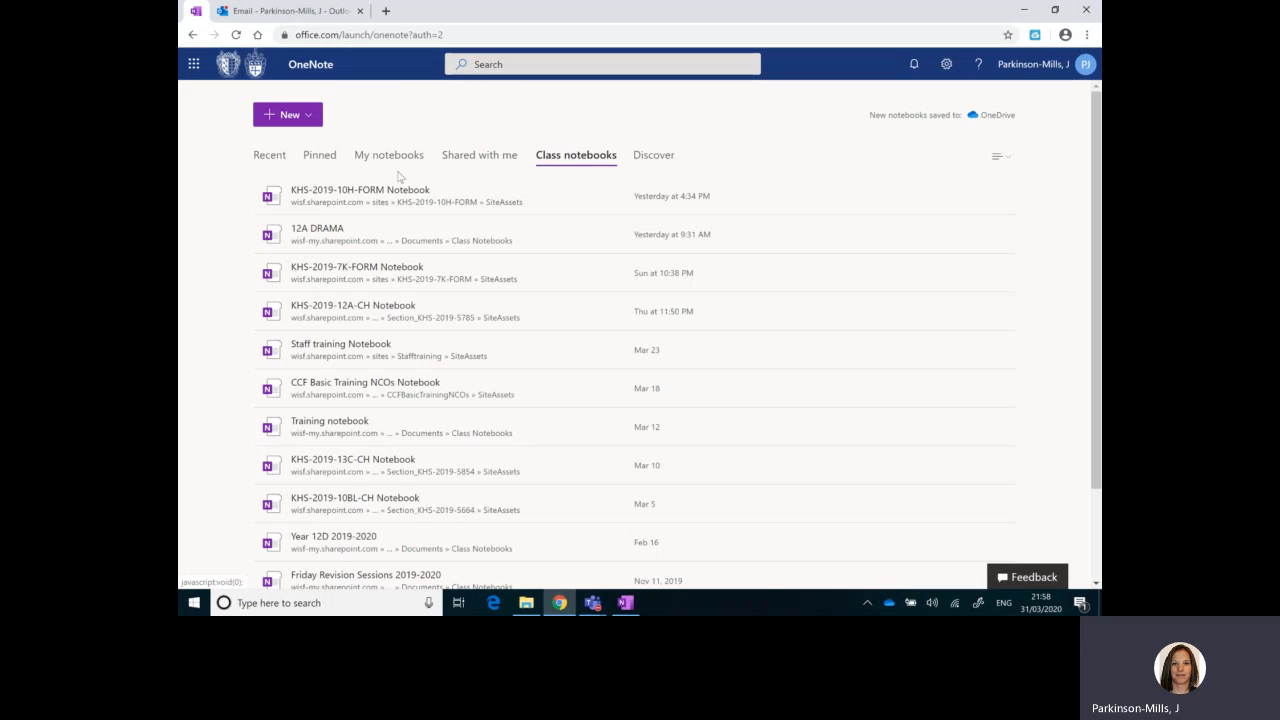
pyautogui.click(320, 421)
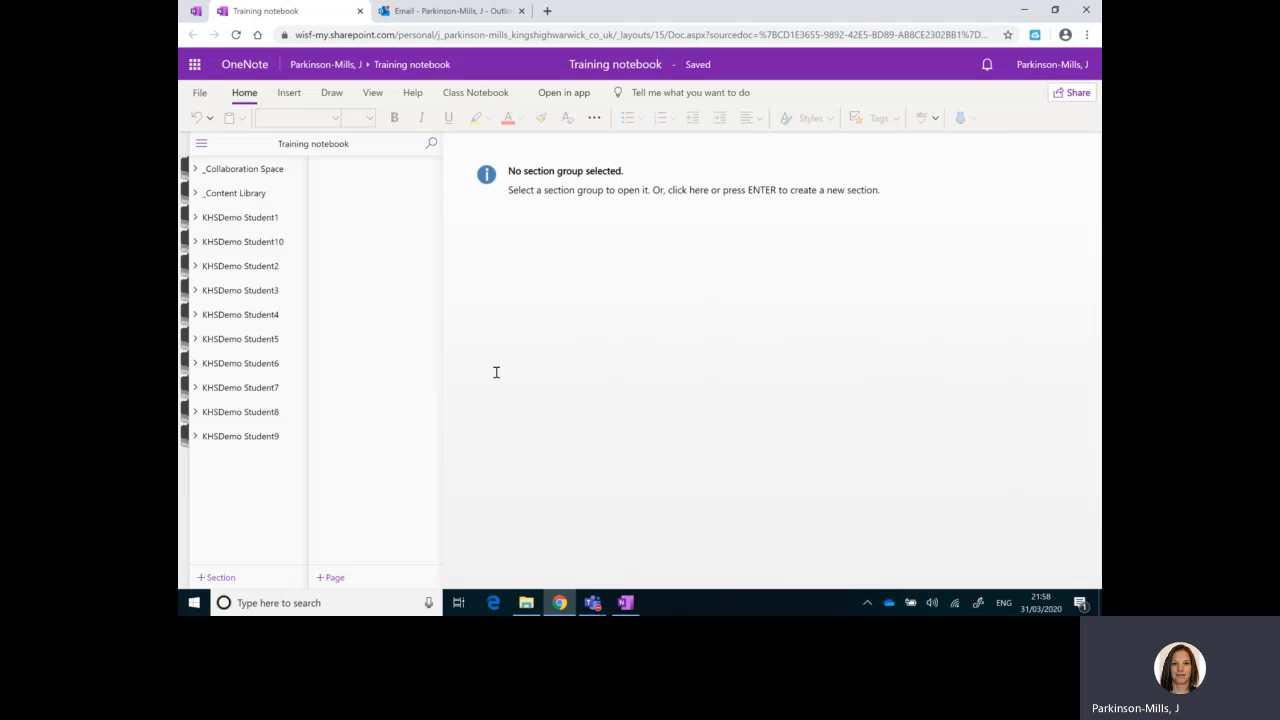
pyautogui.click(558, 96)
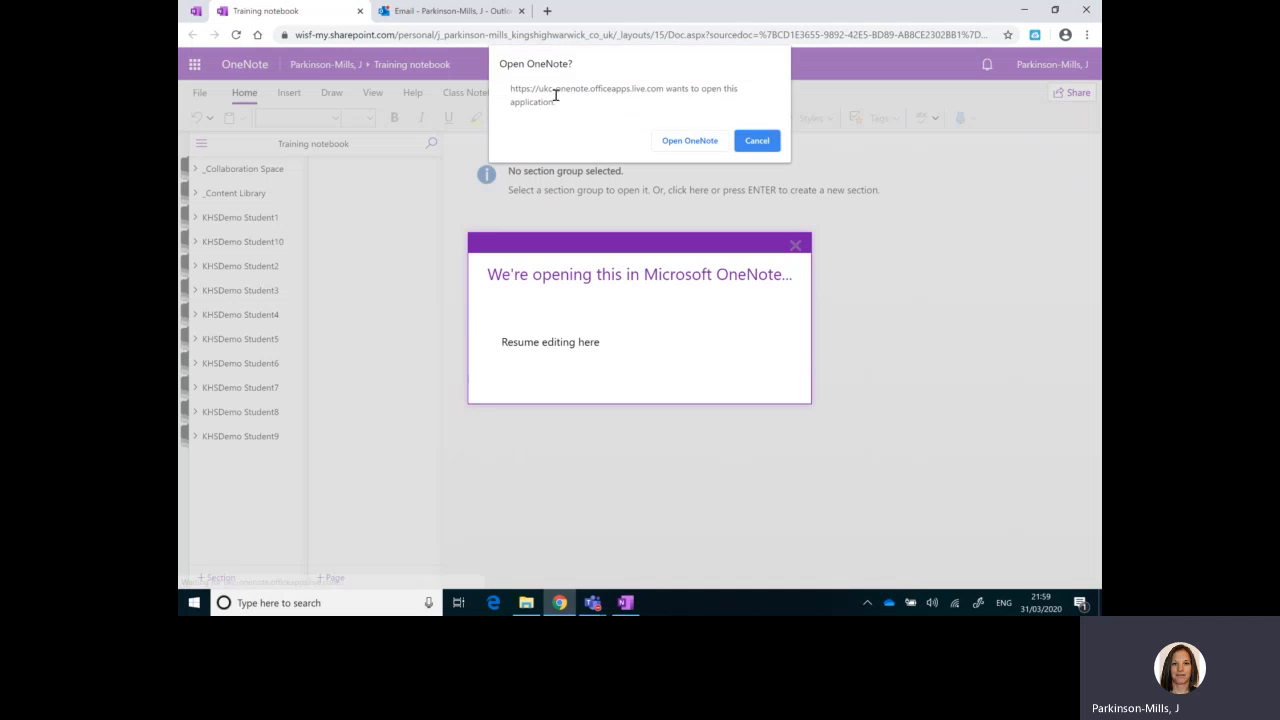
pyautogui.click(667, 144)
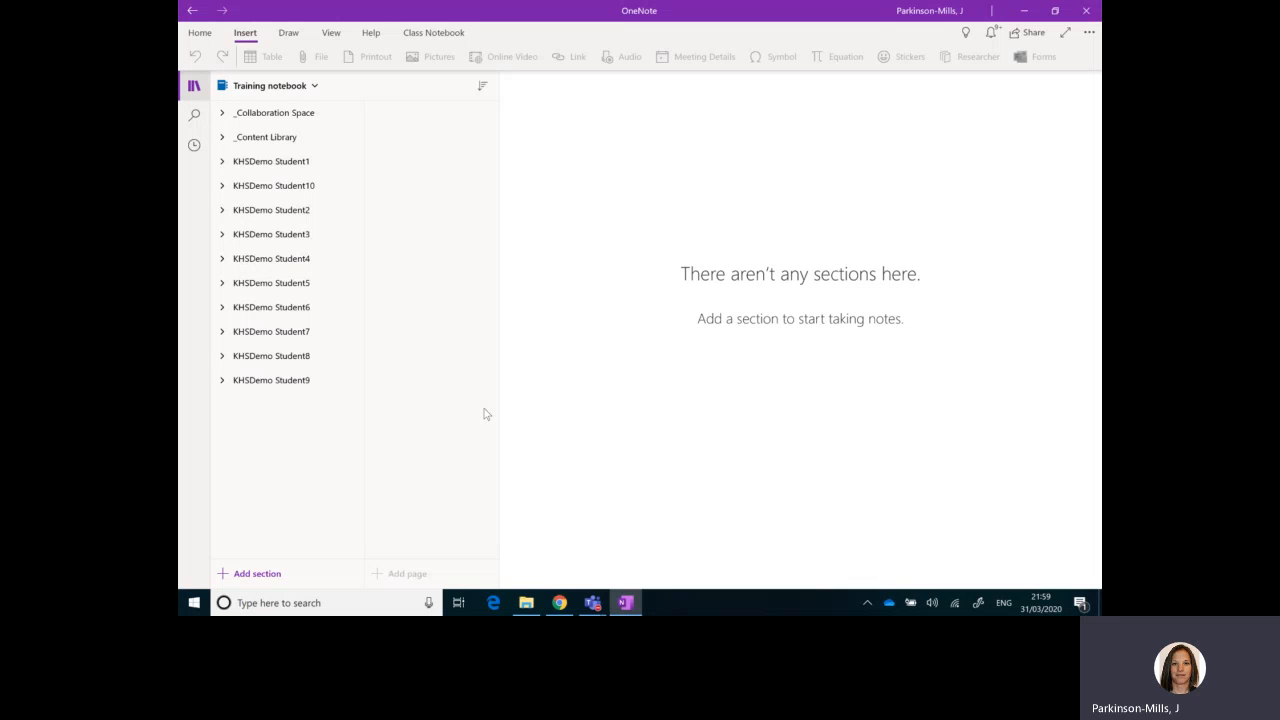
# Step: Look up the OneNote entry in the computer's list of installed programs
pyautogui.click(197, 603)
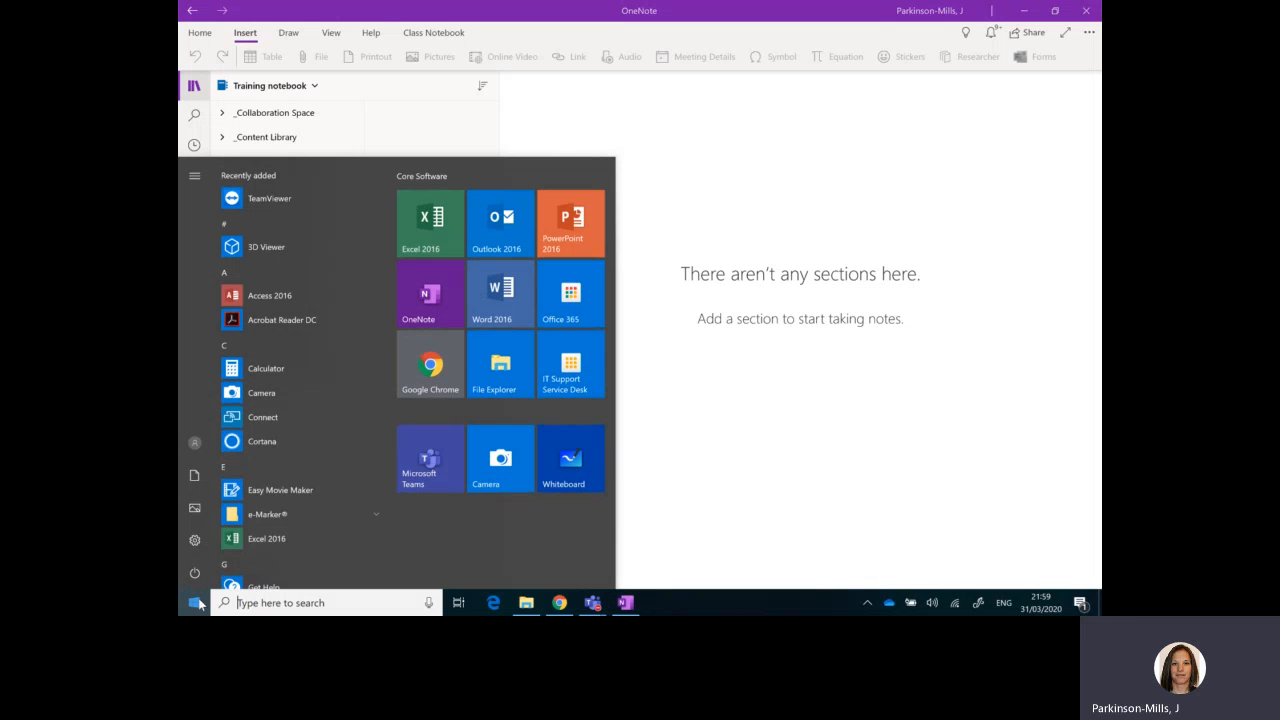
pyautogui.scroll(-3, 266, 489)
pyautogui.scroll(-7, 268, 481)
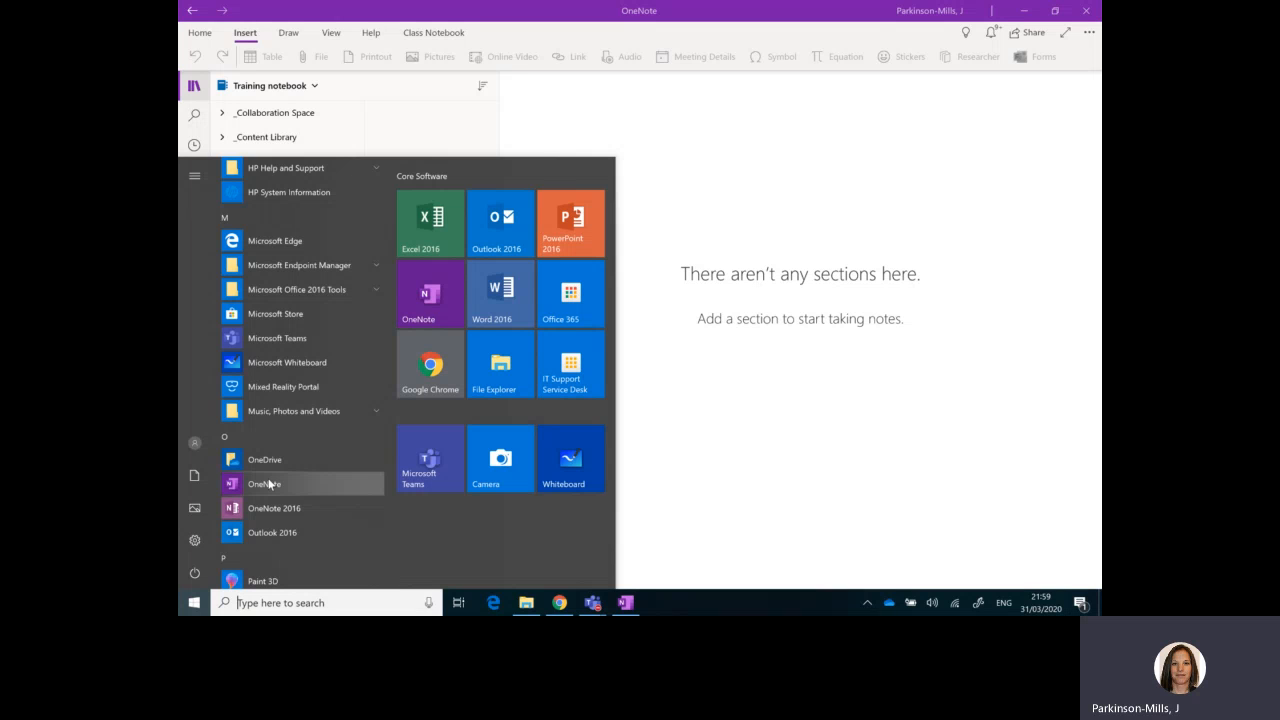
pyautogui.click(676, 440)
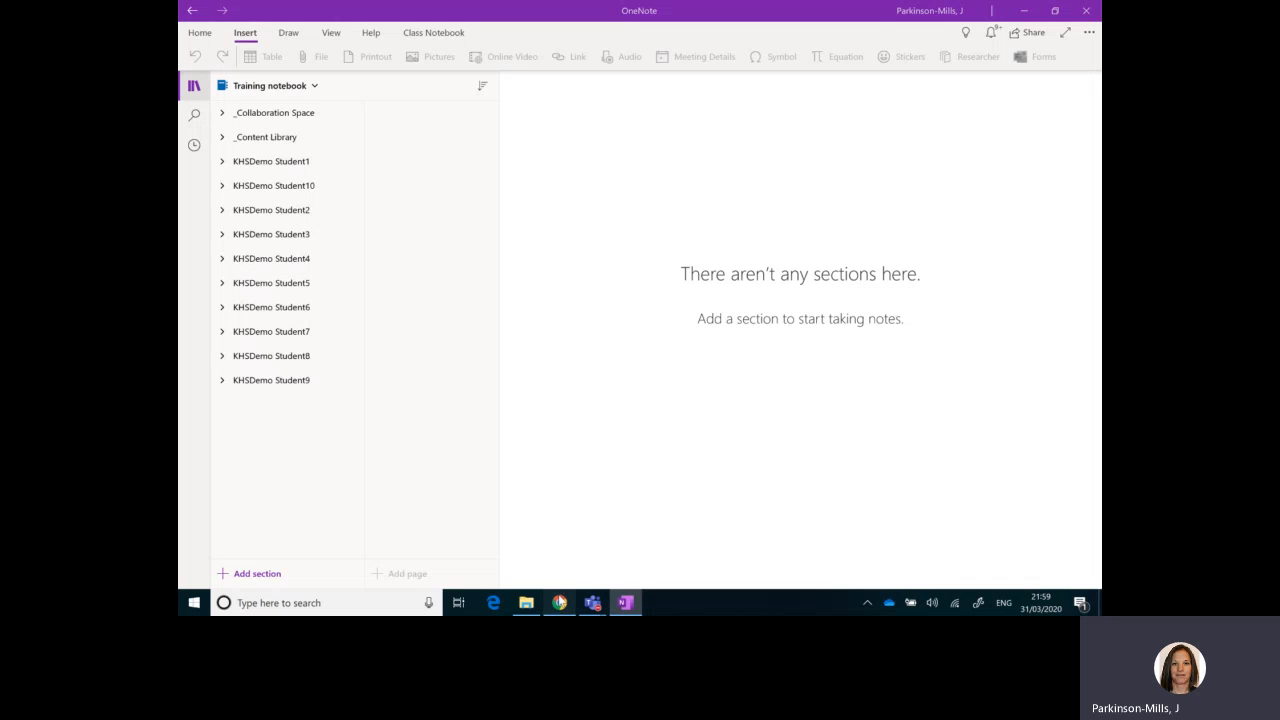
# Step: Switch to Chrome, open the photo attached to the "test" email in Outlook, and copy the image
pyautogui.click(559, 602)
pyautogui.click(575, 356)
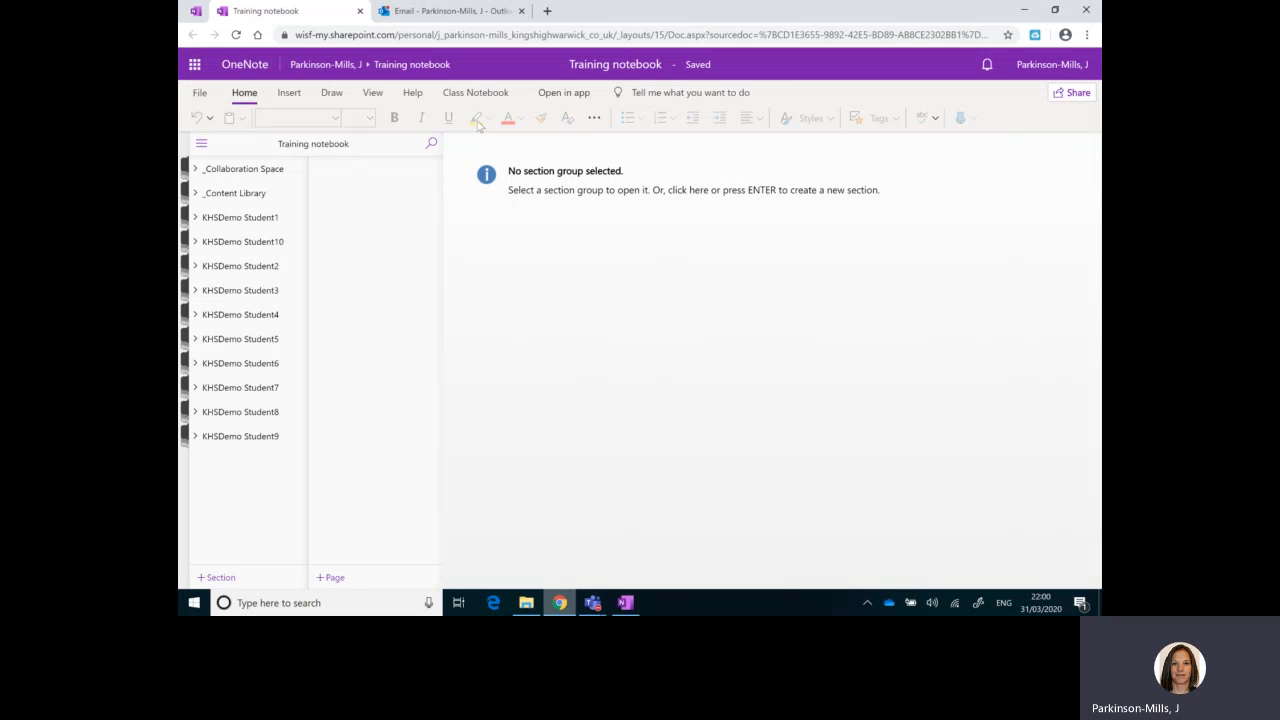
pyautogui.click(463, 14)
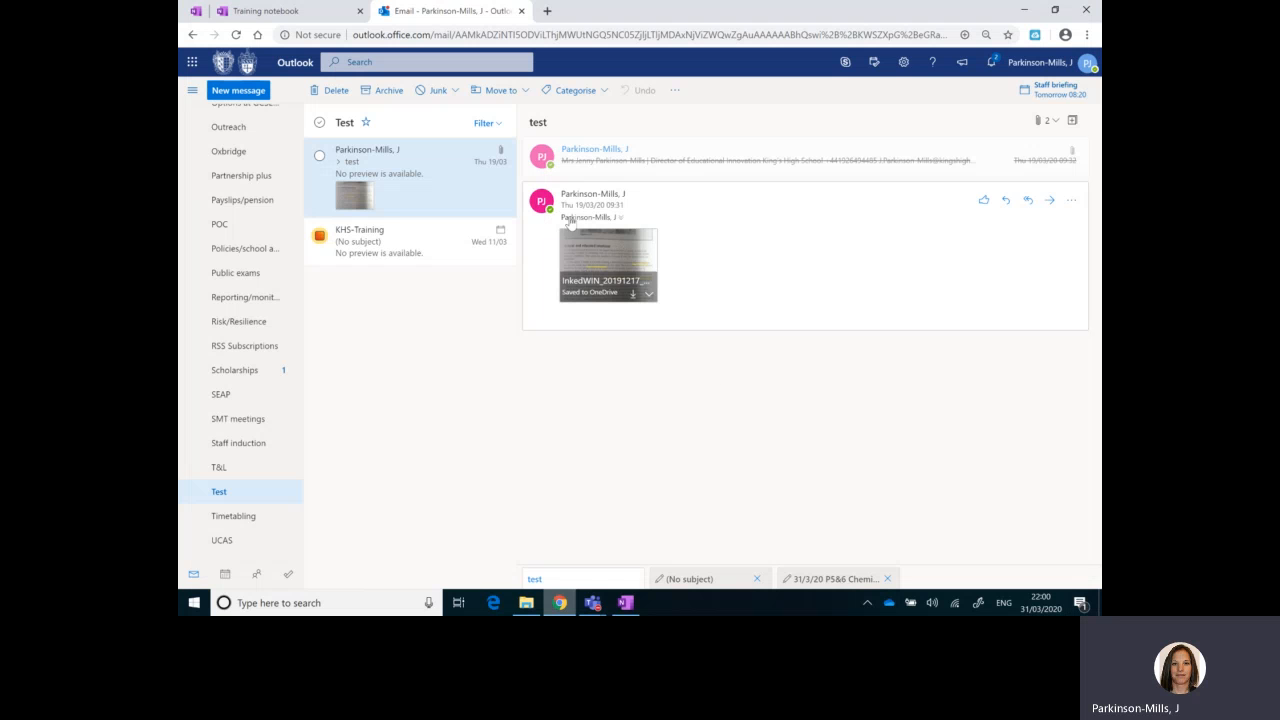
pyautogui.click(605, 263)
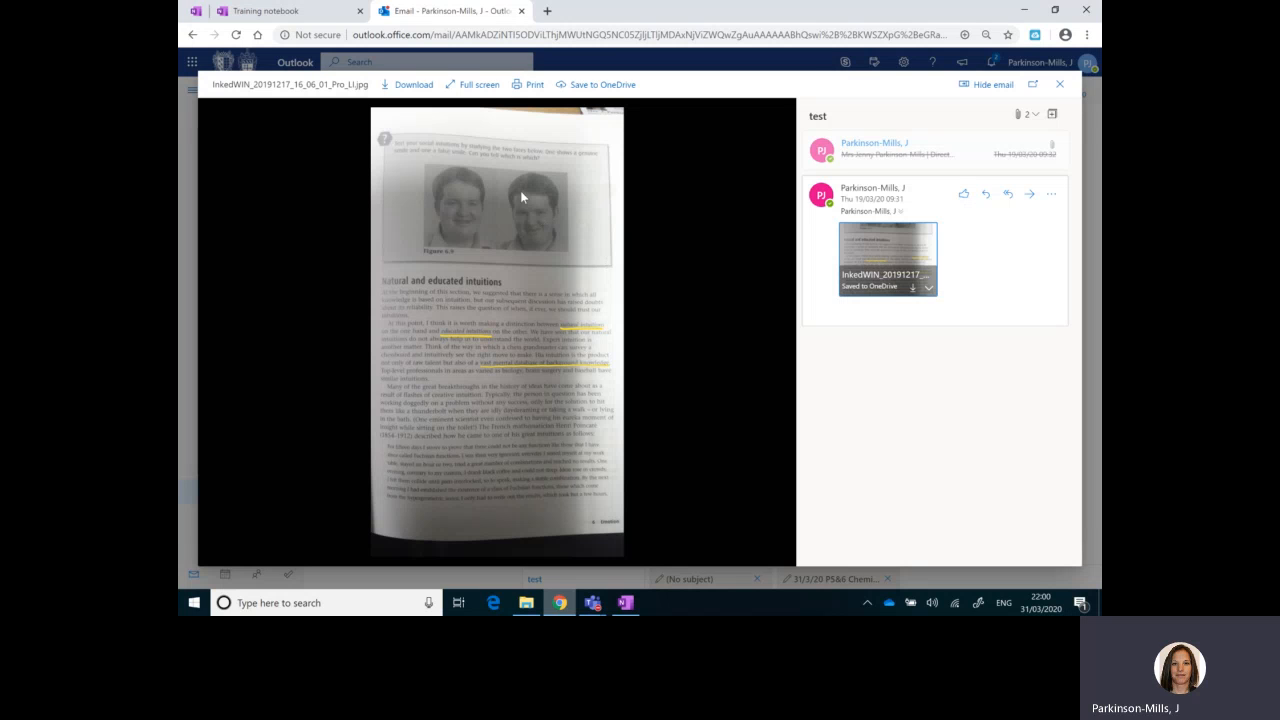
pyautogui.rightClick(441, 294)
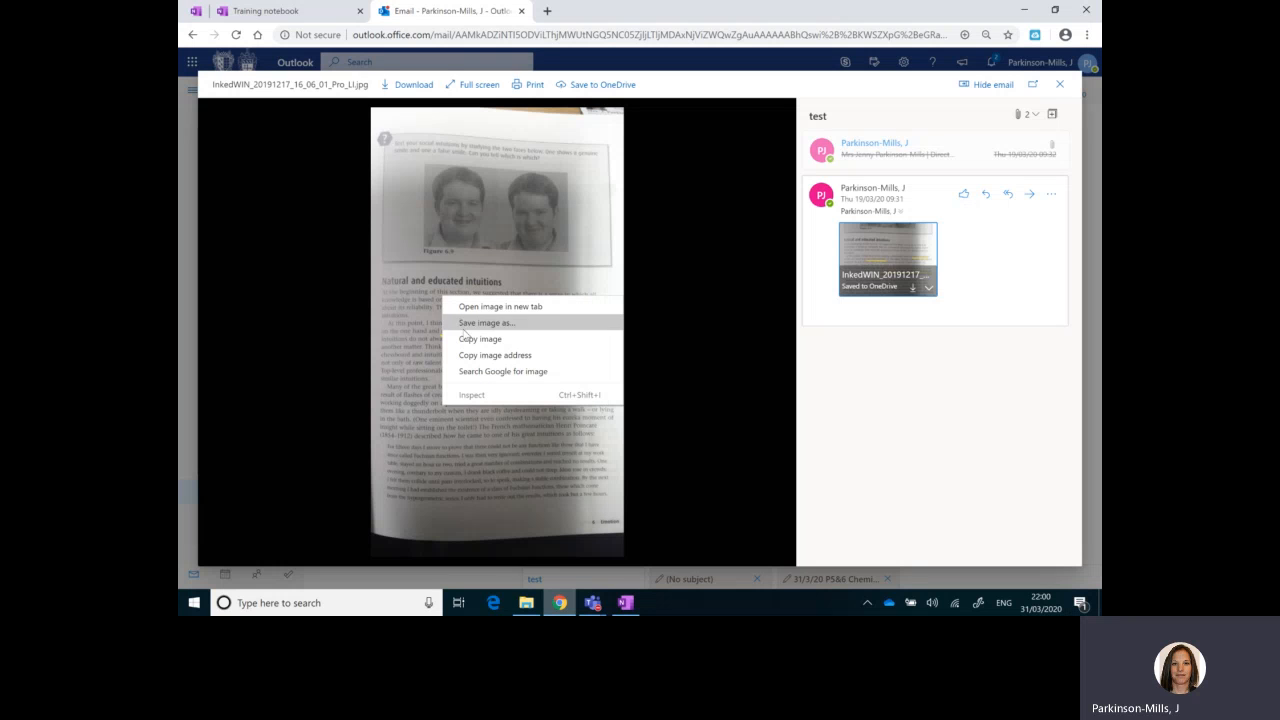
pyautogui.click(467, 340)
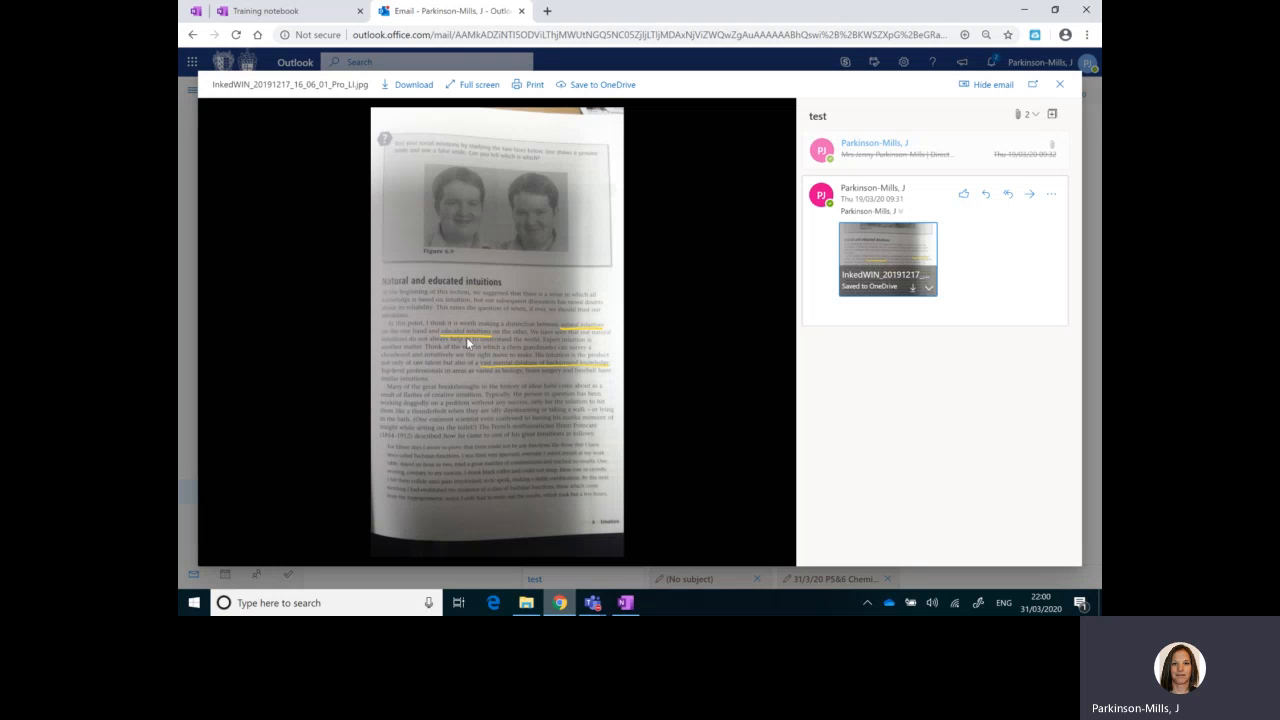
# Step: Switch to the OneNote app and open the Topic 1 section of KHSDemo Student1
pyautogui.click(626, 602)
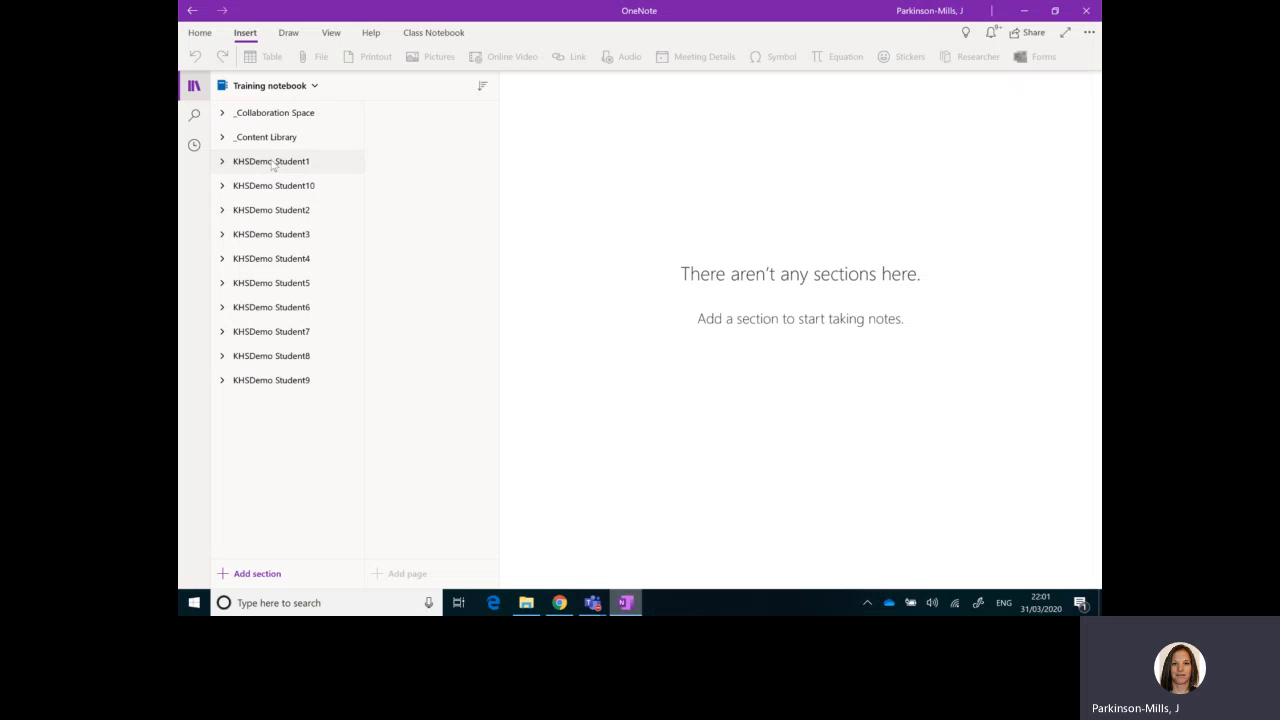
pyautogui.click(272, 166)
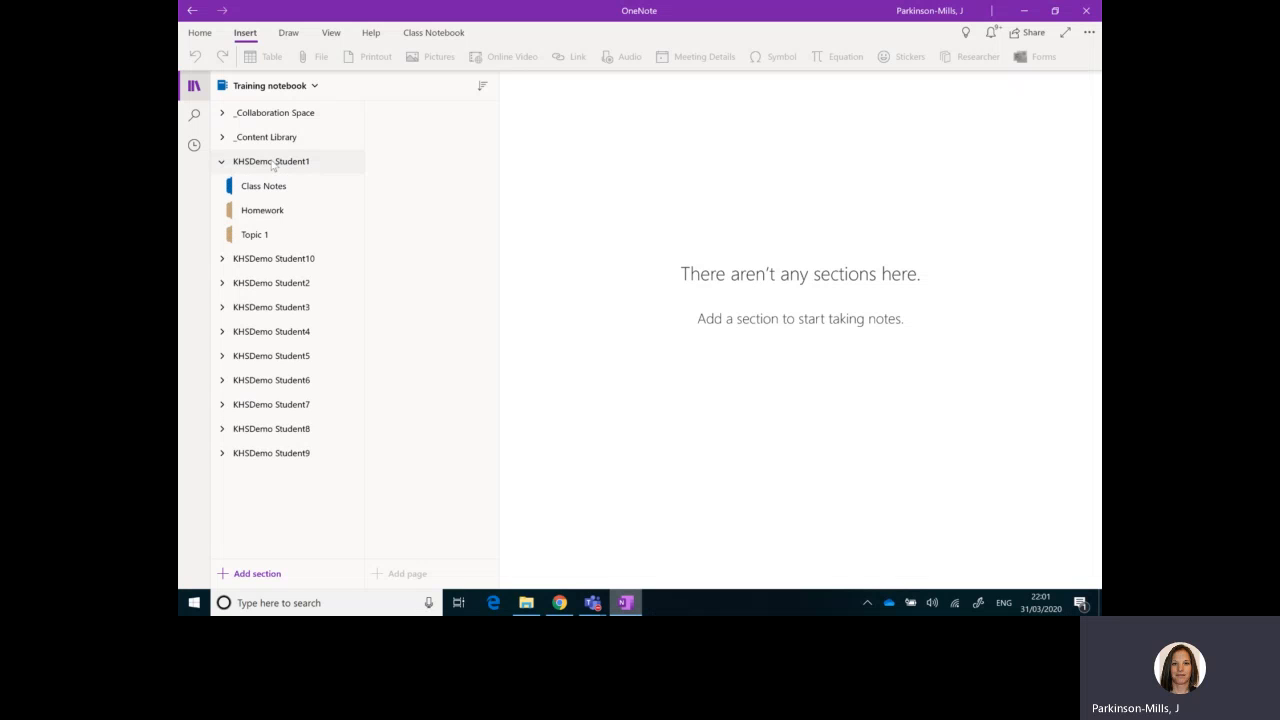
pyautogui.click(267, 238)
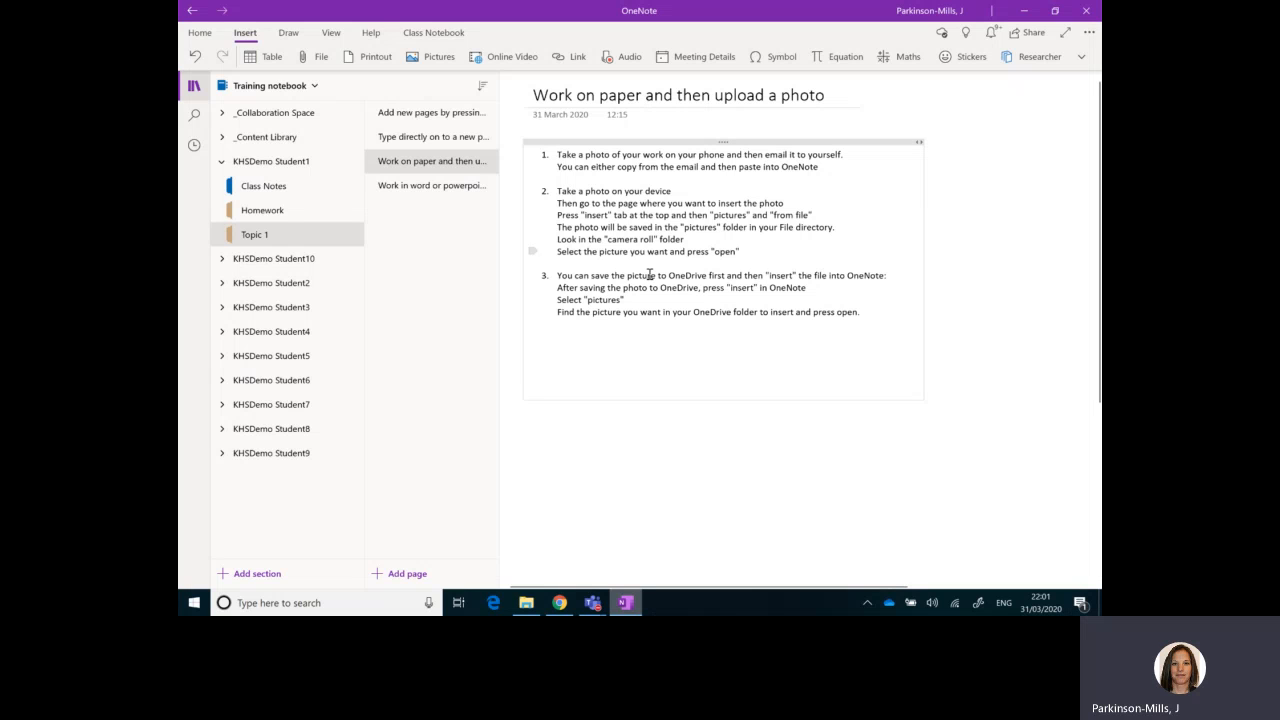
# Step: Paste the copied photo below the numbered instructions on the "Work on paper and then upload a photo" page
pyautogui.click(1040, 298)
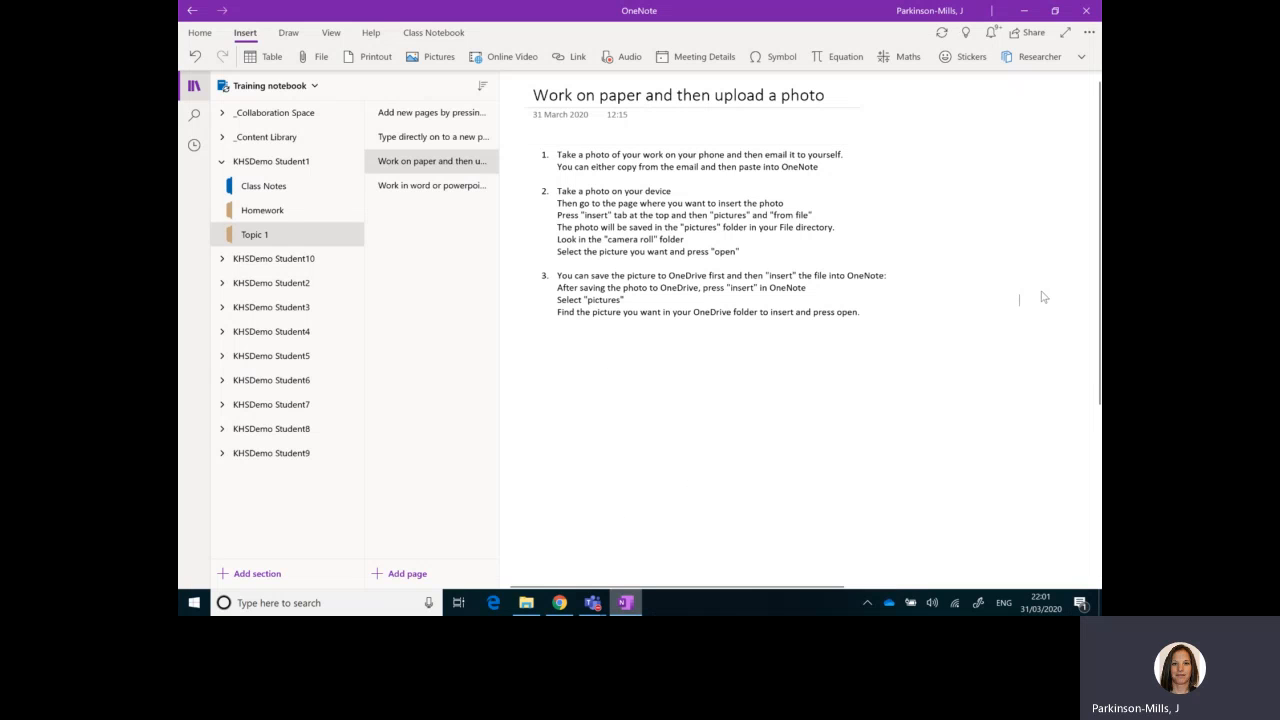
pyautogui.rightClick(536, 351)
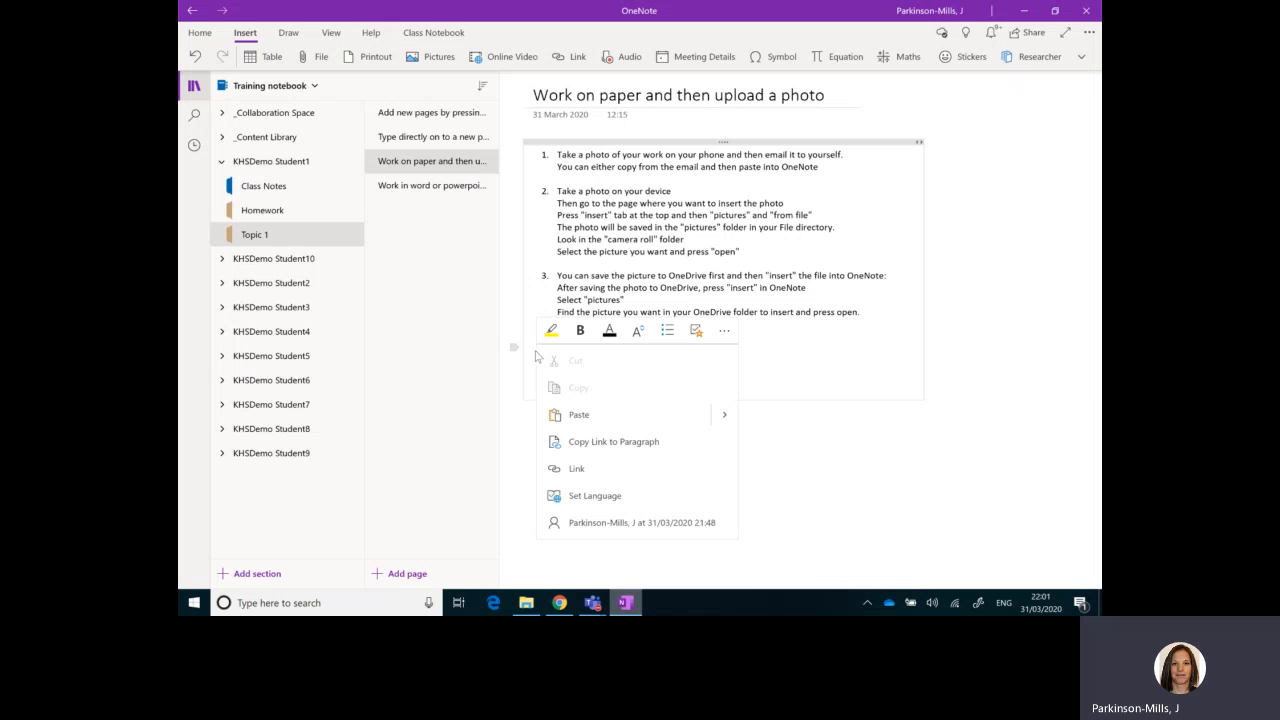
pyautogui.click(580, 415)
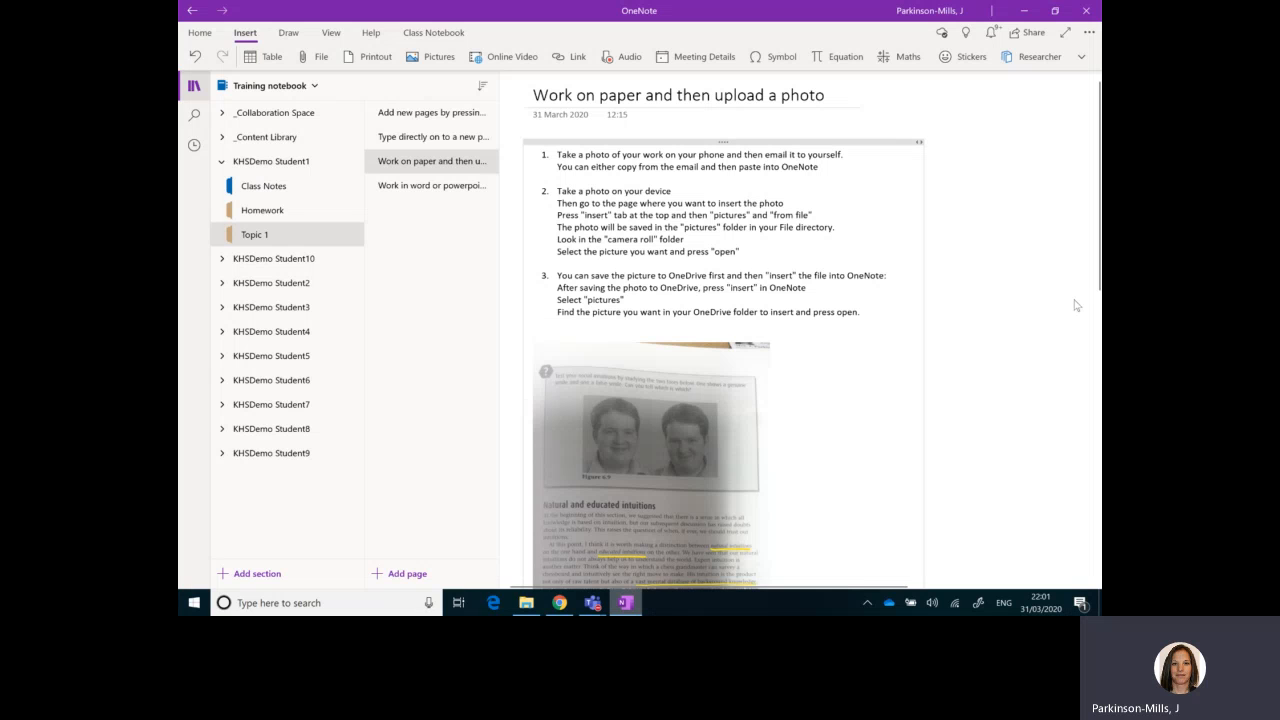
# Step: Enlarge the pasted photo proportionally to nearly the width of the note text
pyautogui.scroll(-5, 900, 360)
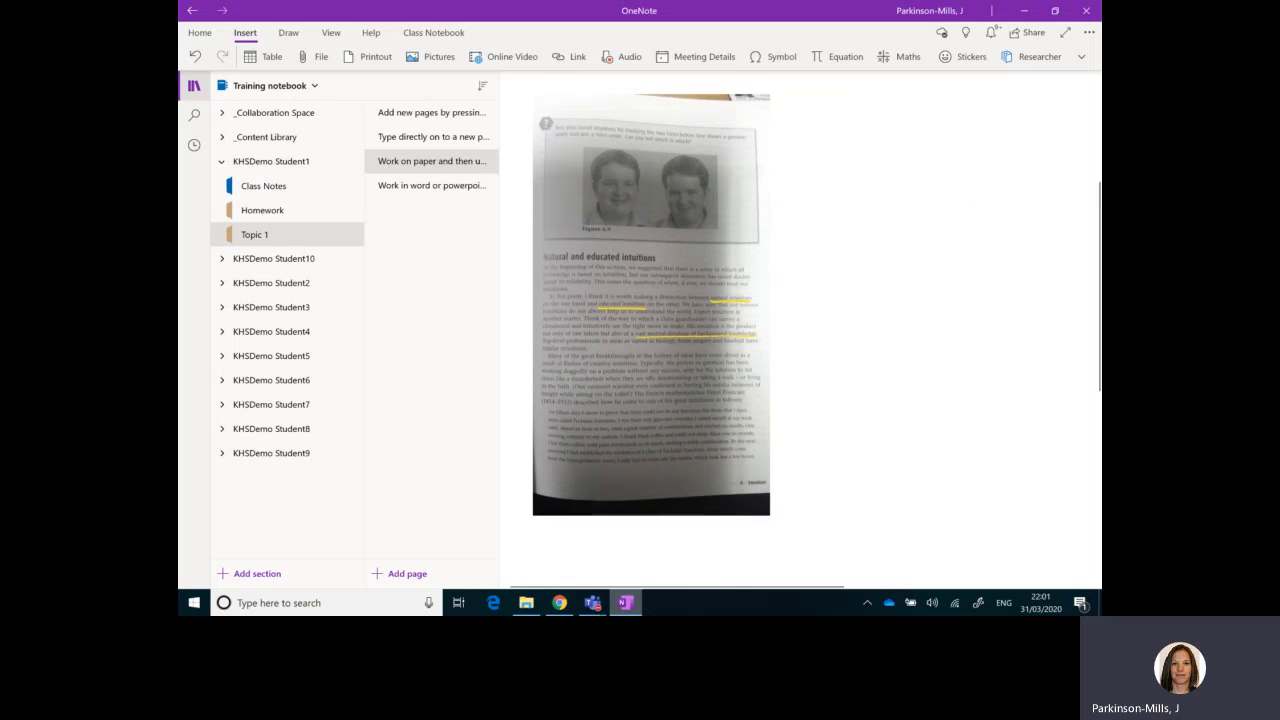
pyautogui.click(744, 464)
pyautogui.moveTo(771, 514); pyautogui.dragTo(902, 594)
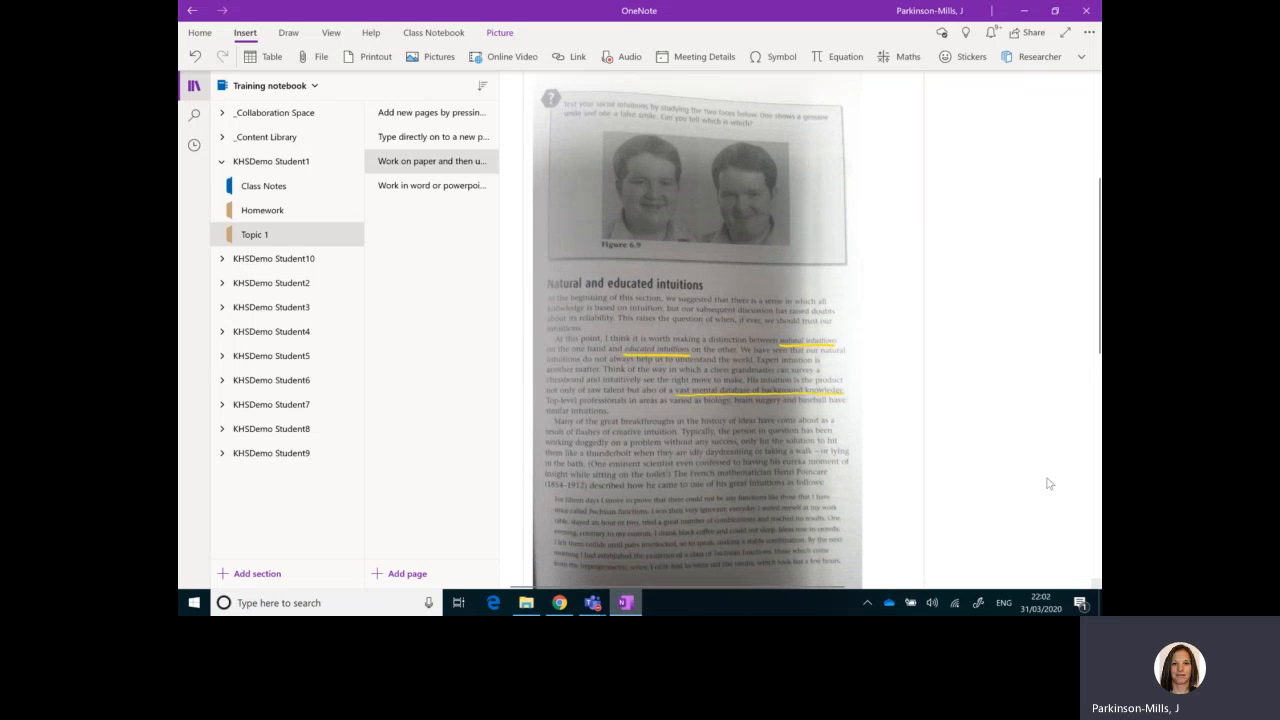
pyautogui.click(1050, 484)
pyautogui.scroll(5, 1049, 484)
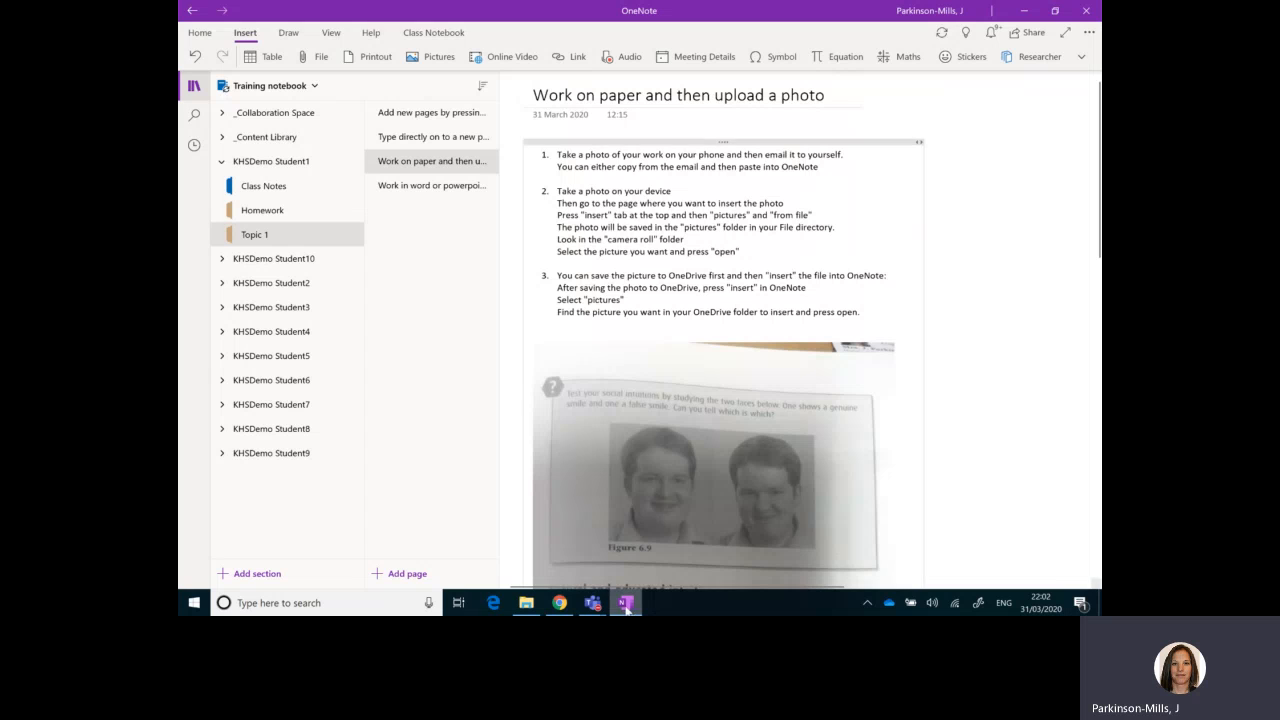
# Step: Review the image copy option for the emailed photo in Chrome and the pasted photo in the OneNote app
pyautogui.click(562, 604)
pyautogui.rightClick(512, 373)
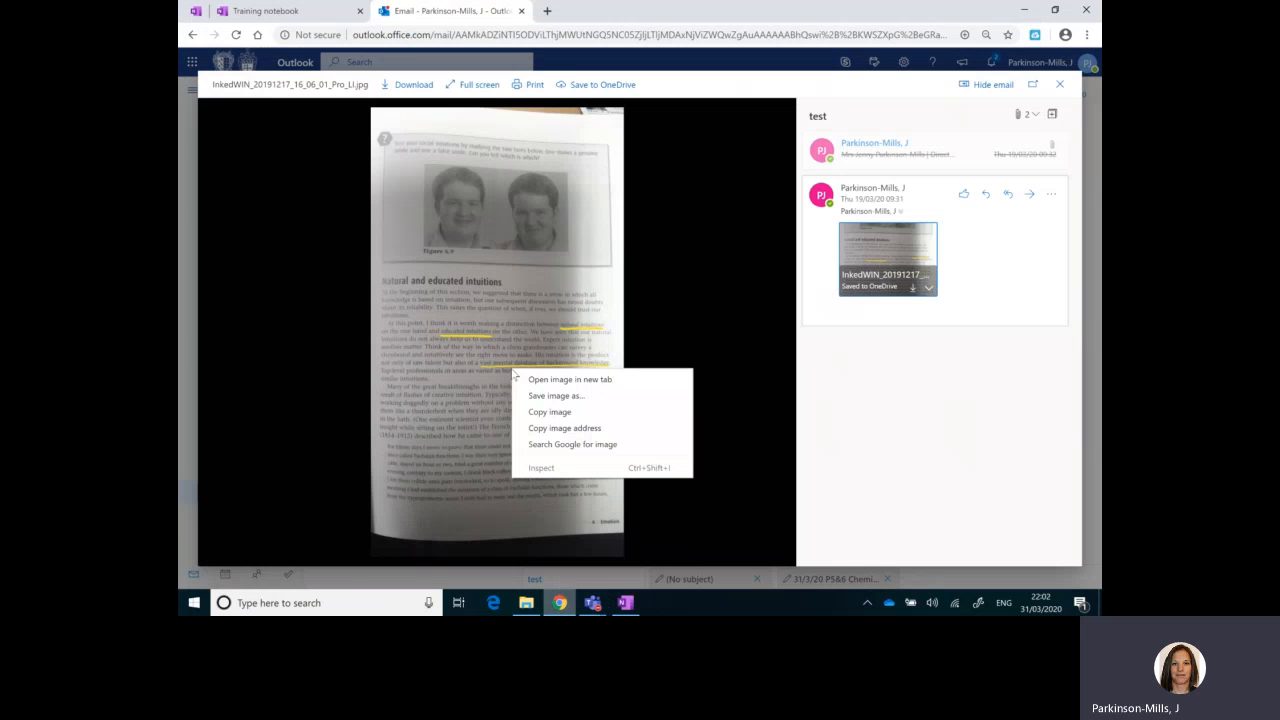
pyautogui.click(625, 602)
pyautogui.scroll(-2, 952, 348)
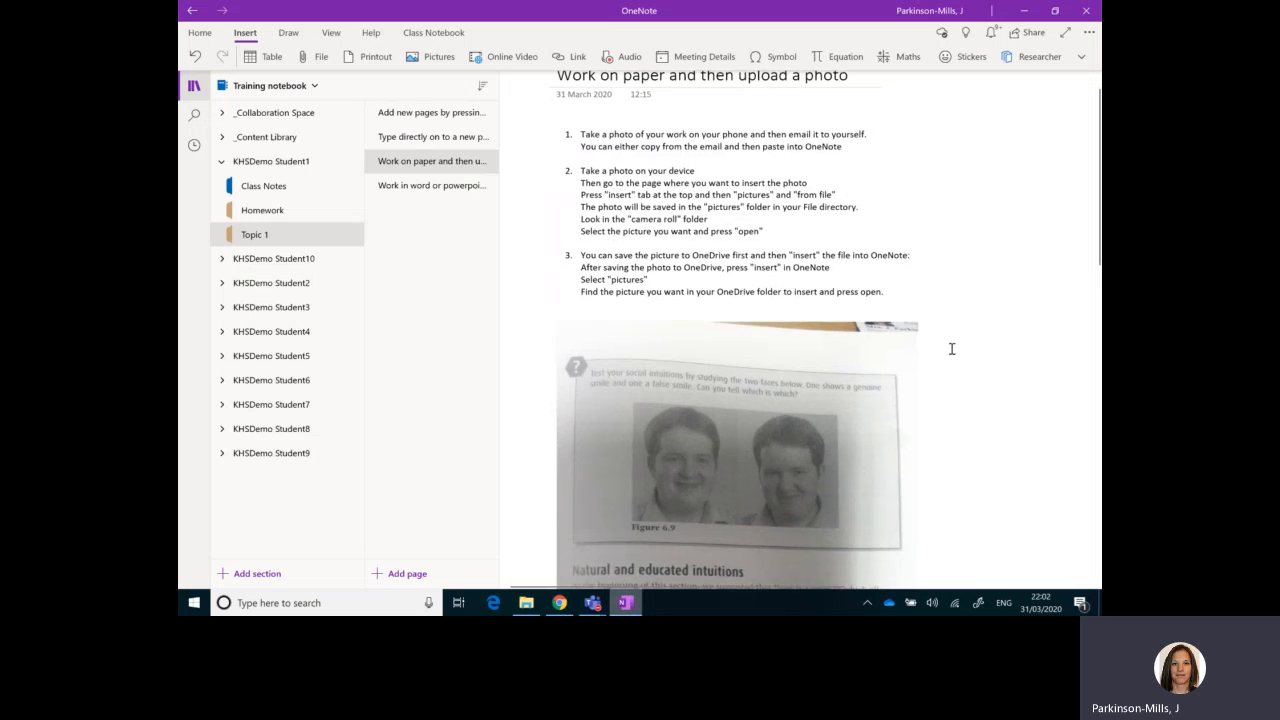
pyautogui.scroll(-3, 952, 349)
pyautogui.scroll(3, 952, 349)
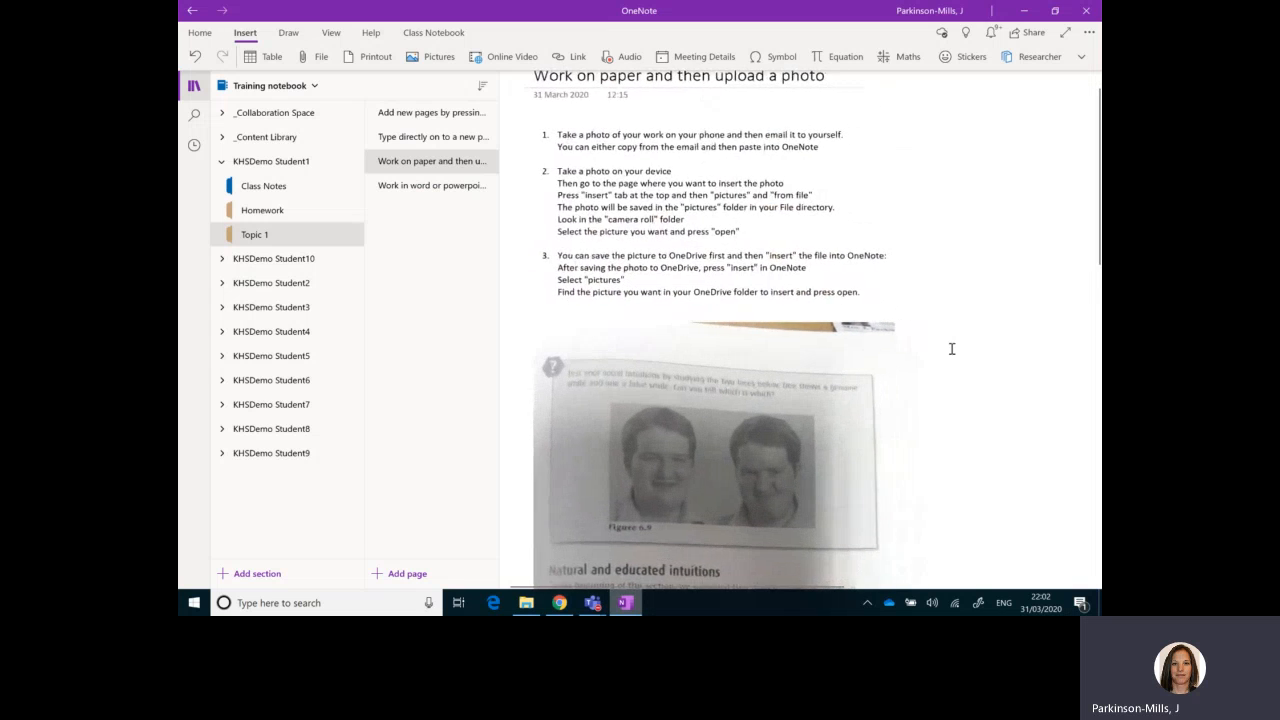
pyautogui.scroll(1, 952, 349)
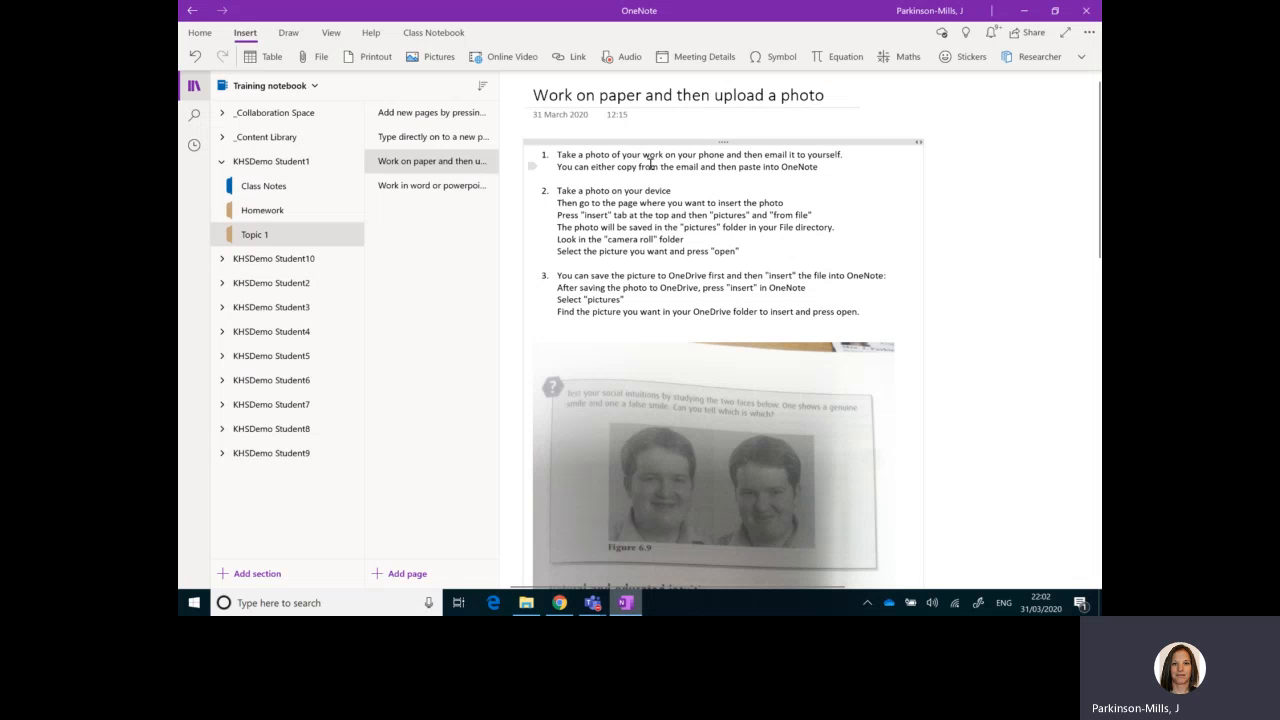
# Step: In the Chrome version of the Training notebook, open Topic 1 of KHSDemo Student2 and title its untitled page 31/3/20
pyautogui.click(559, 604)
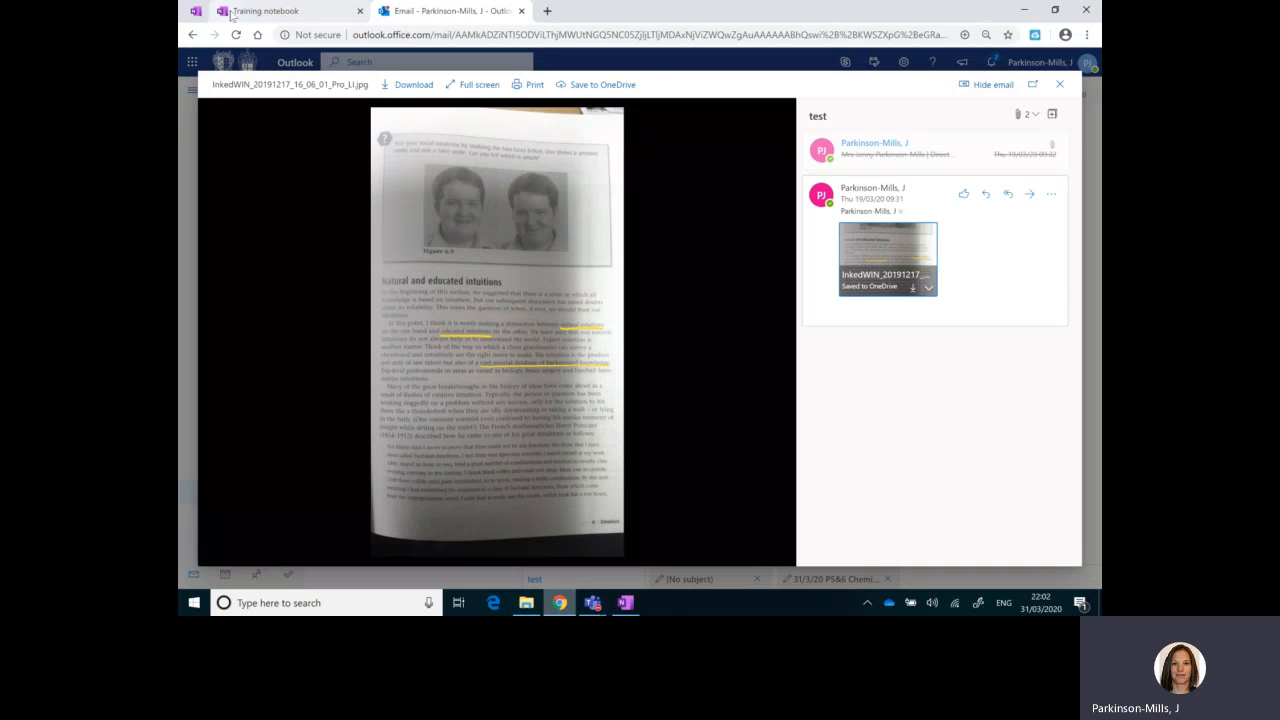
pyautogui.click(230, 12)
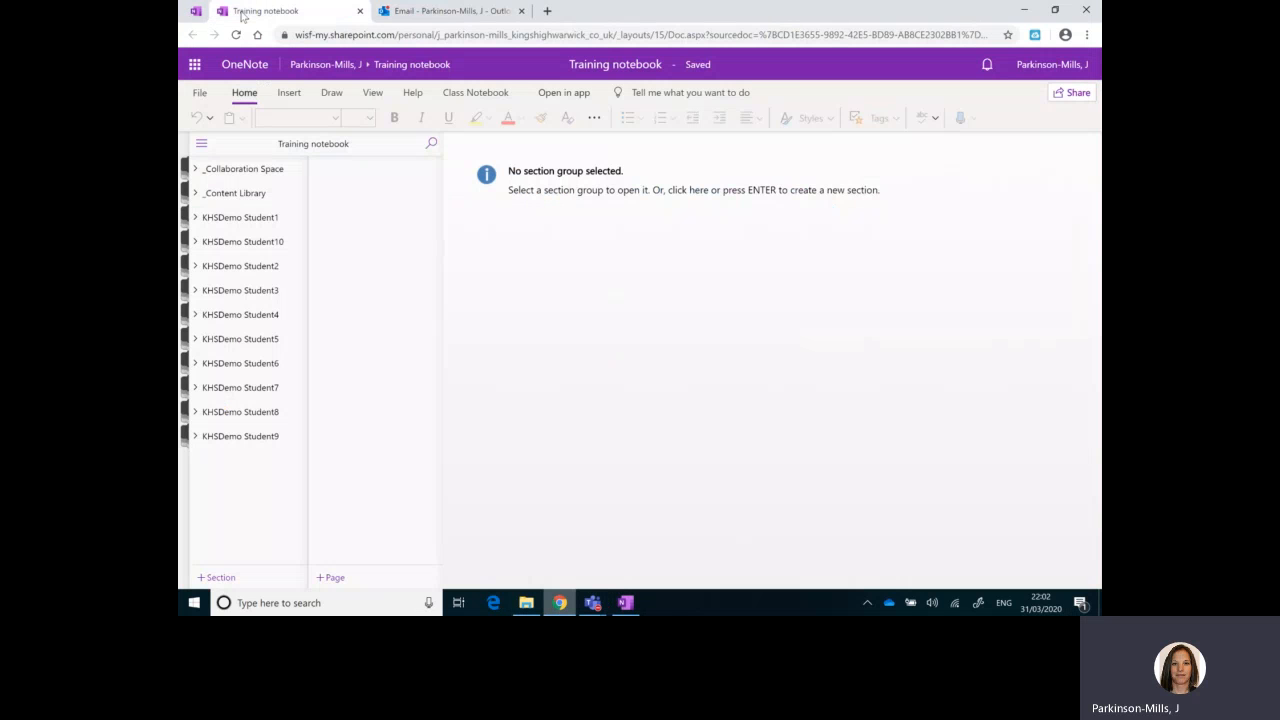
pyautogui.click(261, 268)
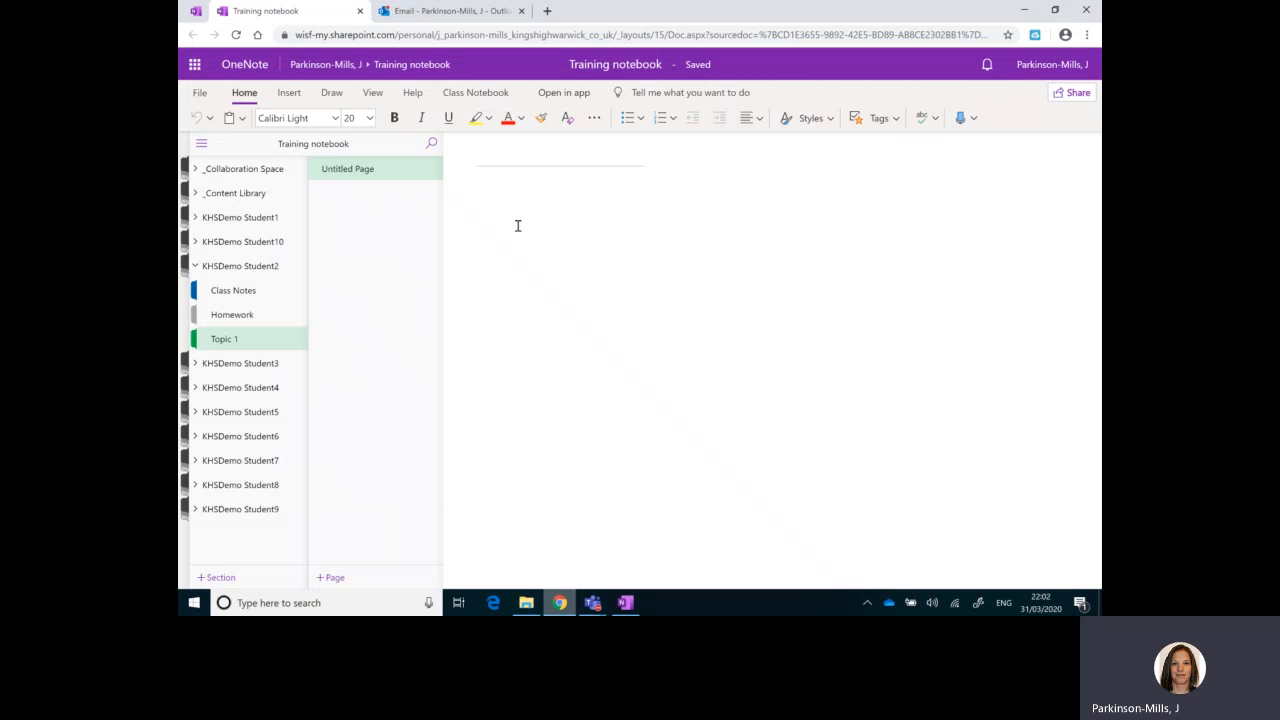
pyautogui.write('31/2')
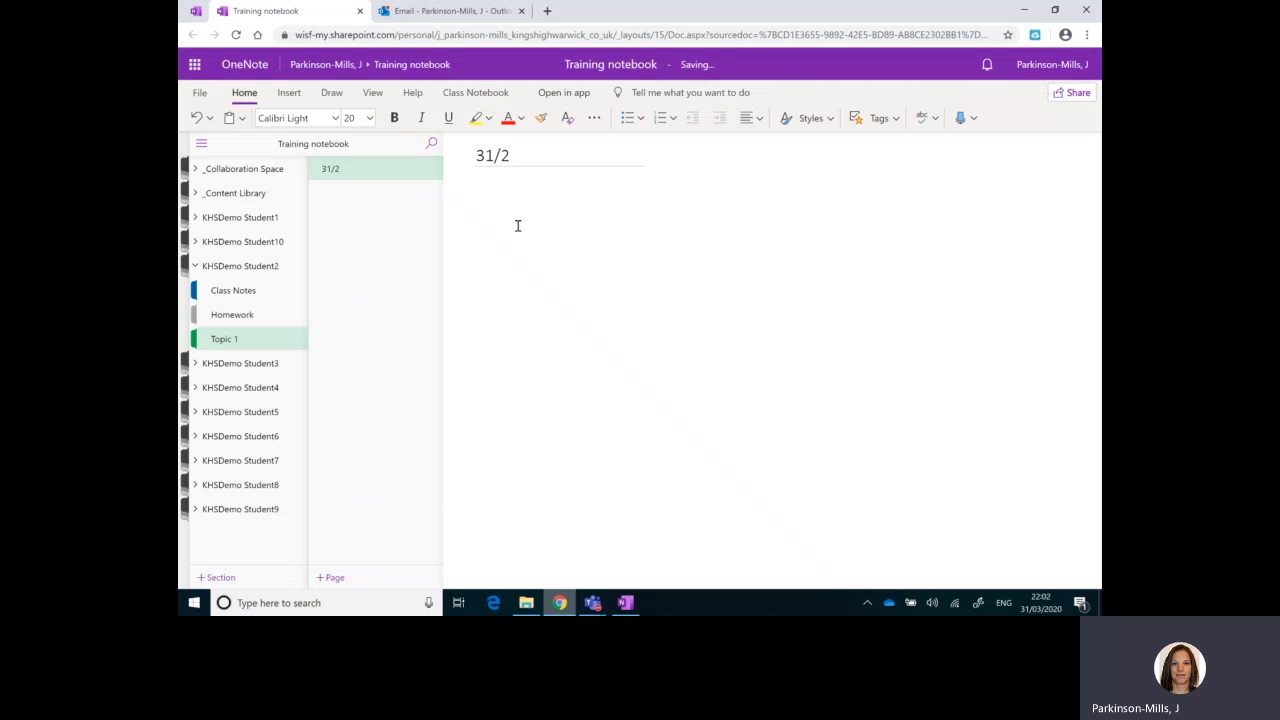
pyautogui.press('BackSpace')
pyautogui.write('3/20')
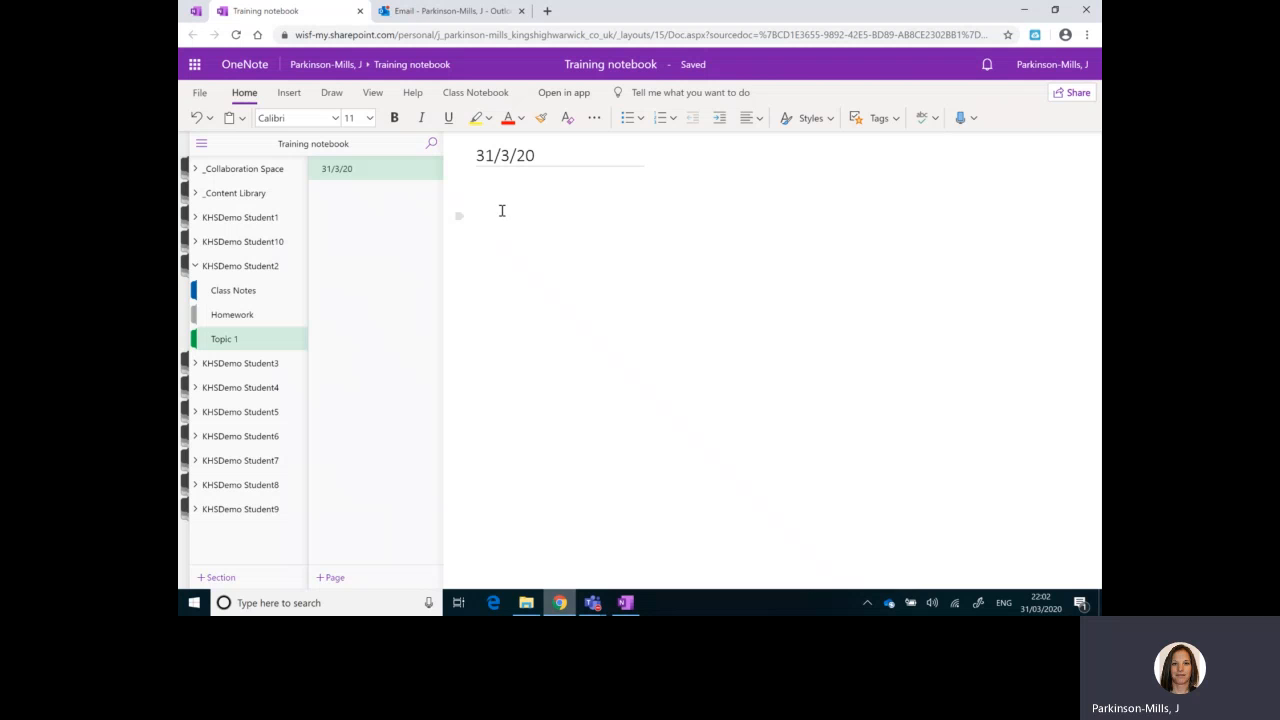
# Step: Paste the copied photo into the page body below the 31/3/20 title
pyautogui.rightClick(501, 210)
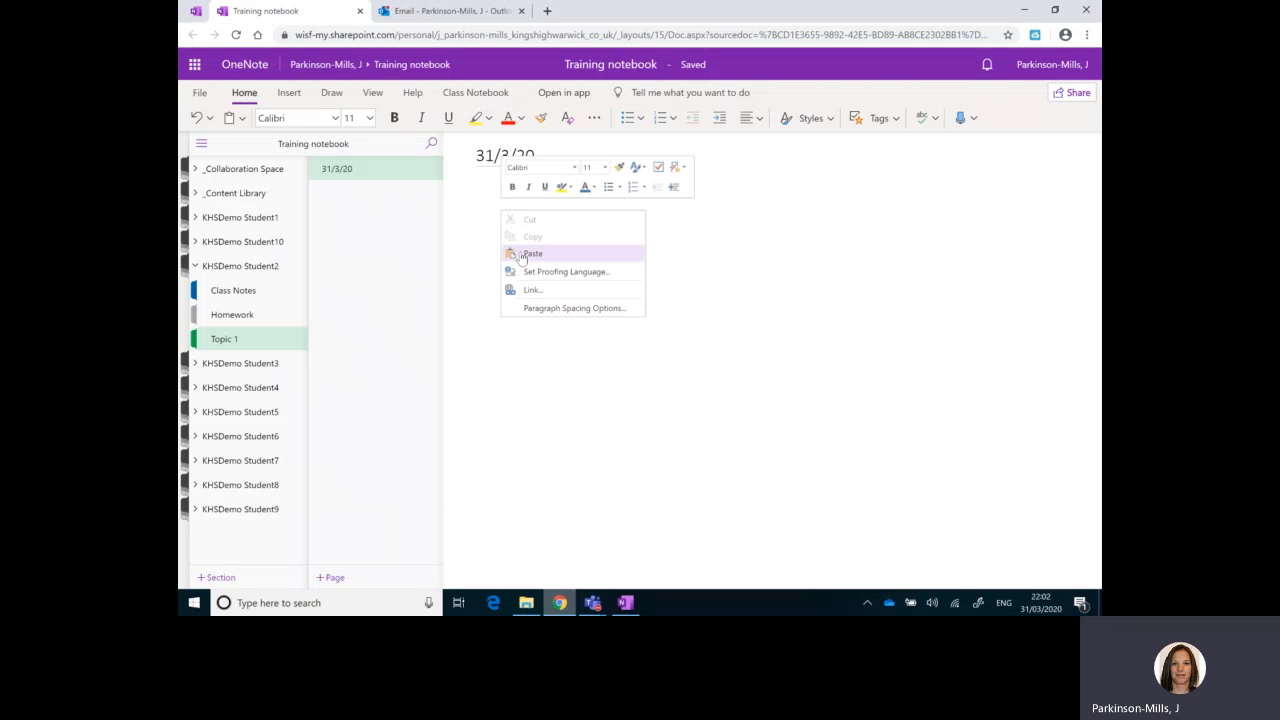
pyautogui.click(483, 207)
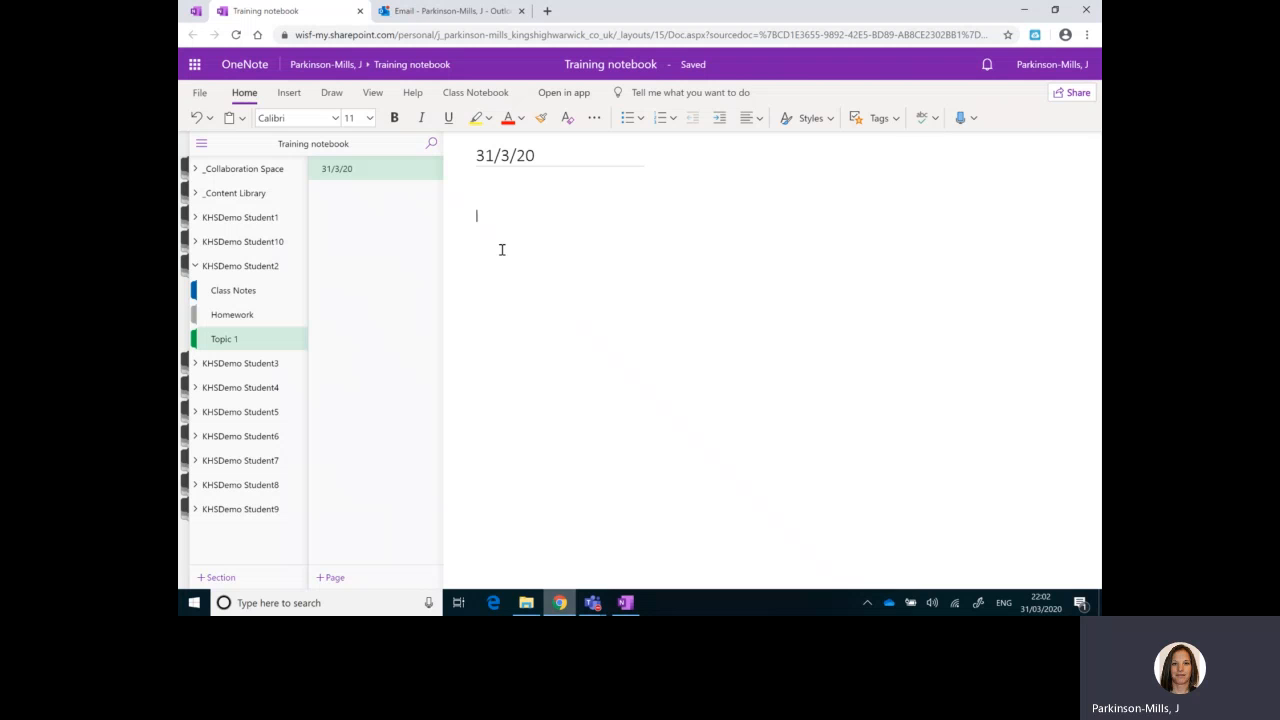
pyautogui.hotkey('ctrl', 'v')
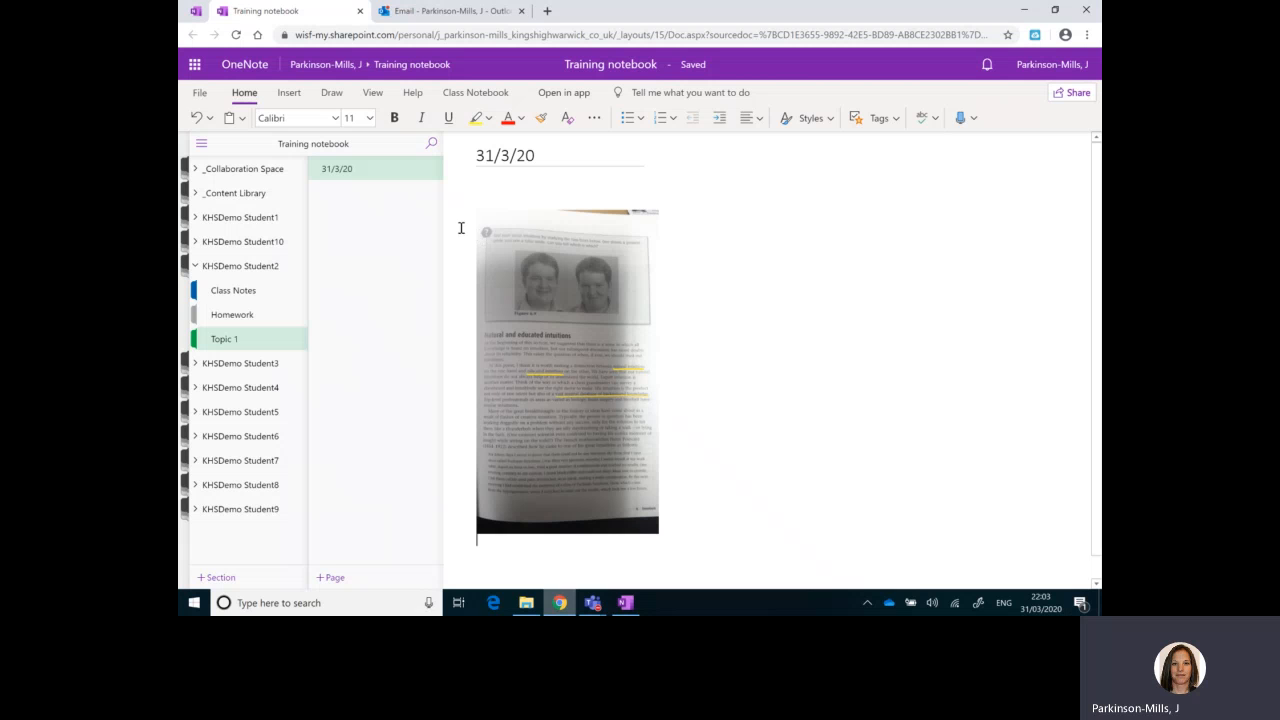
pyautogui.click(611, 564)
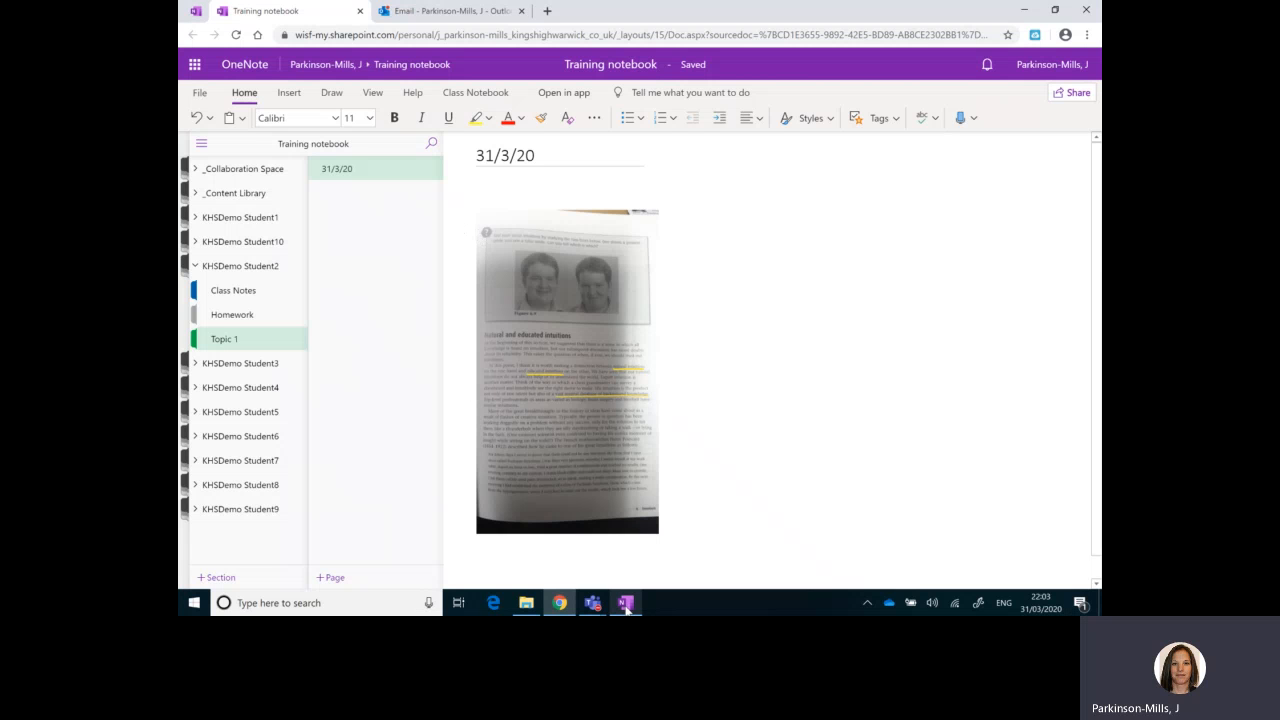
# Step: In the OneNote desktop app, place the text cursor in the blank area below the enlarged photo on the upload instructions page
pyautogui.click(626, 604)
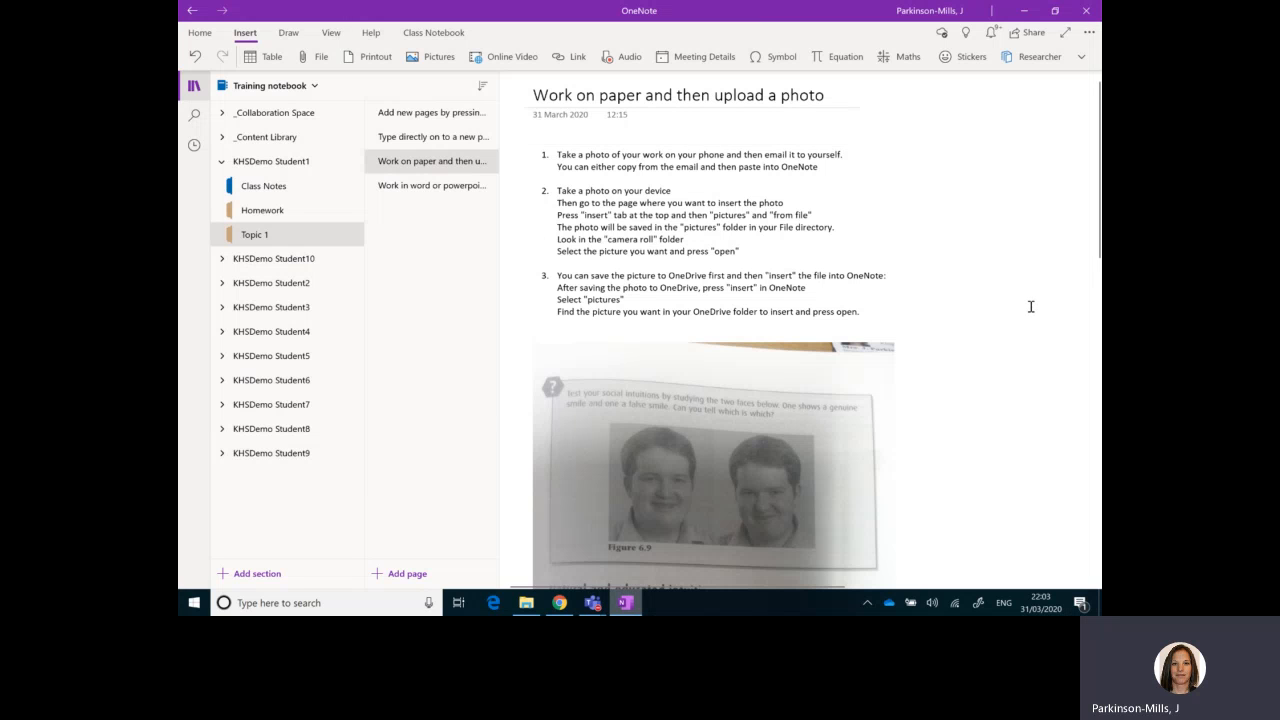
pyautogui.scroll(-5, 1030, 307)
pyautogui.scroll(3, 1030, 307)
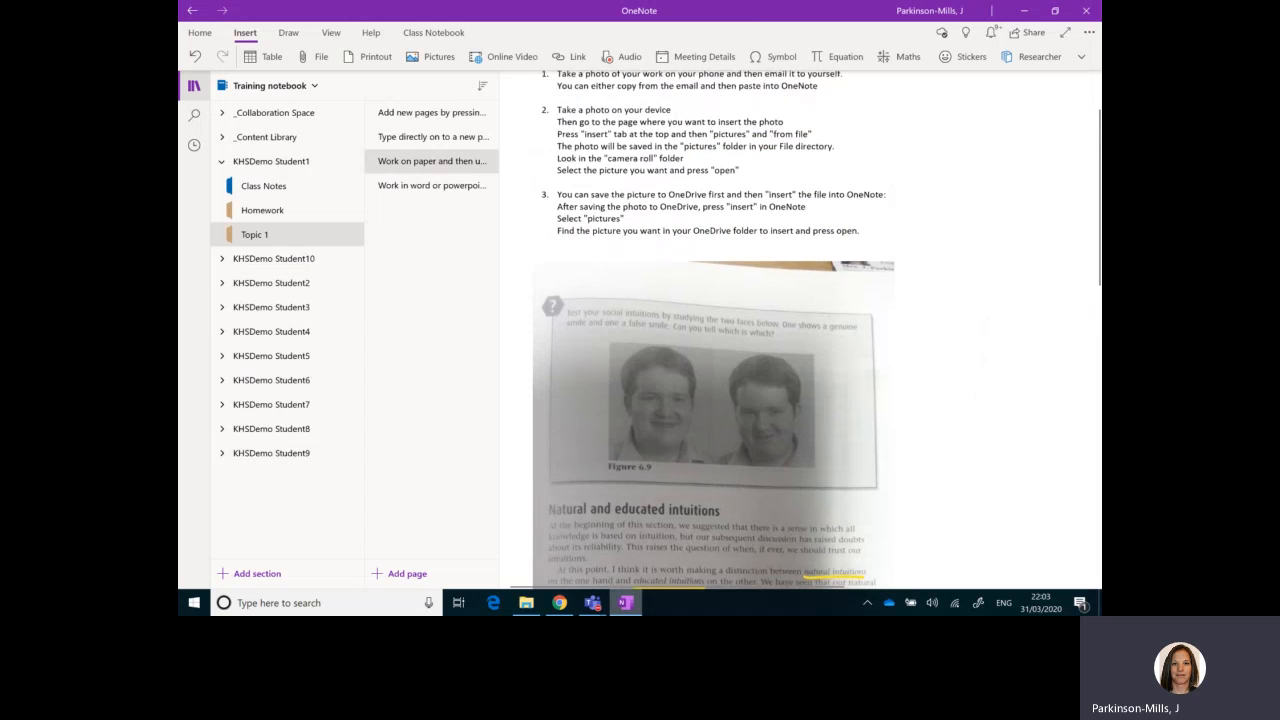
pyautogui.scroll(-3, 713, 392)
pyautogui.click(713, 392)
pyautogui.scroll(-10, 713, 392)
pyautogui.click(532, 298)
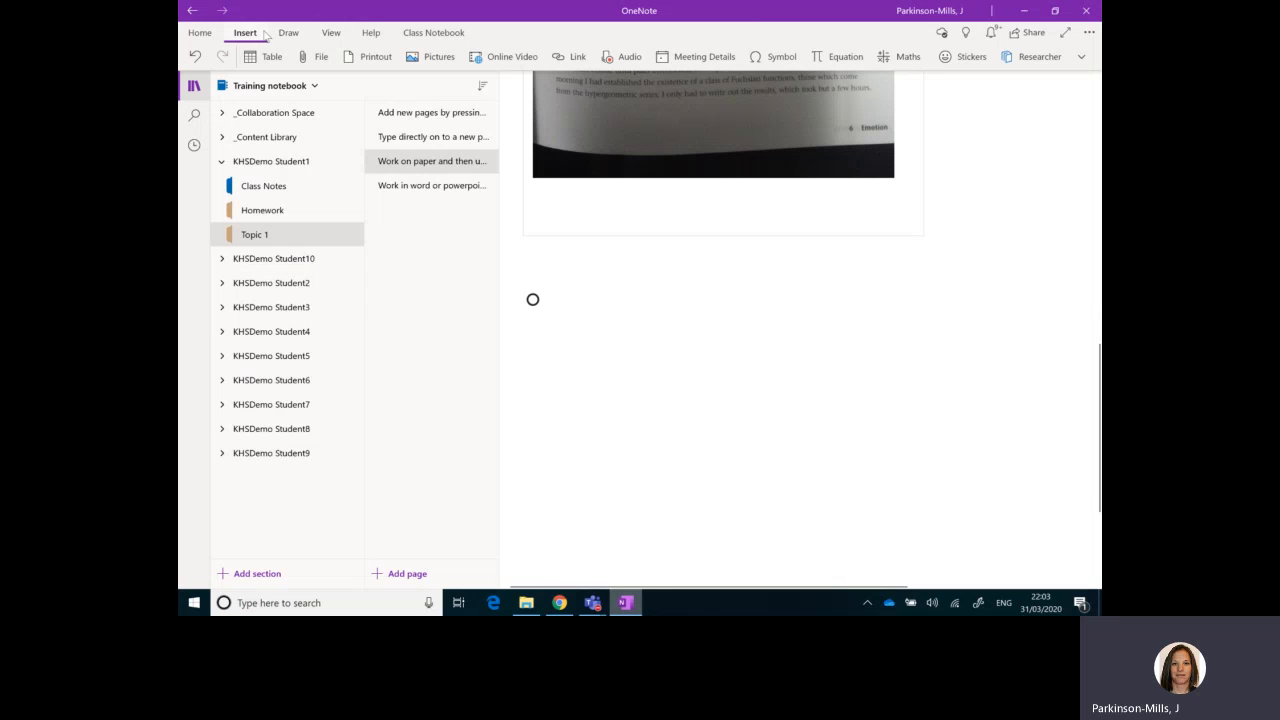
# Step: Insert the picture InkedWIN_20191217_16_06_01_Pro_LI from the Camera Roll folder in Pictures at the cursor below the first photo
pyautogui.click(222, 33)
pyautogui.click(242, 33)
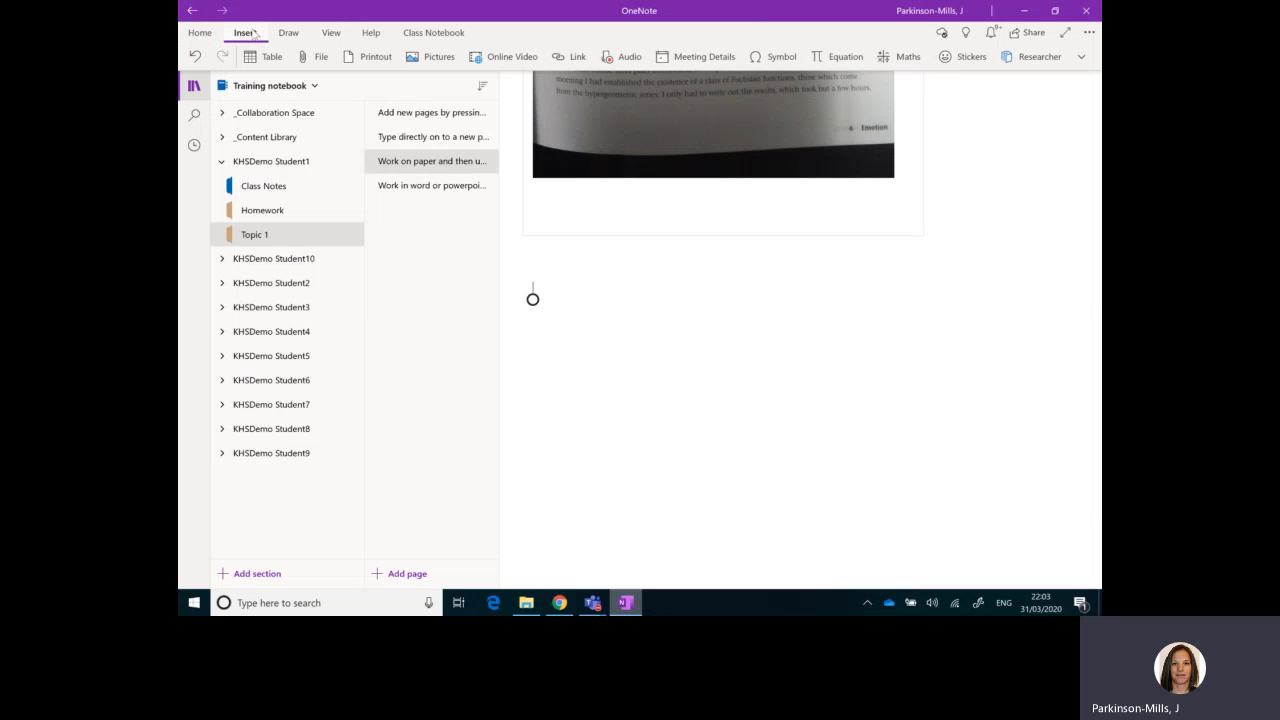
pyautogui.click(433, 60)
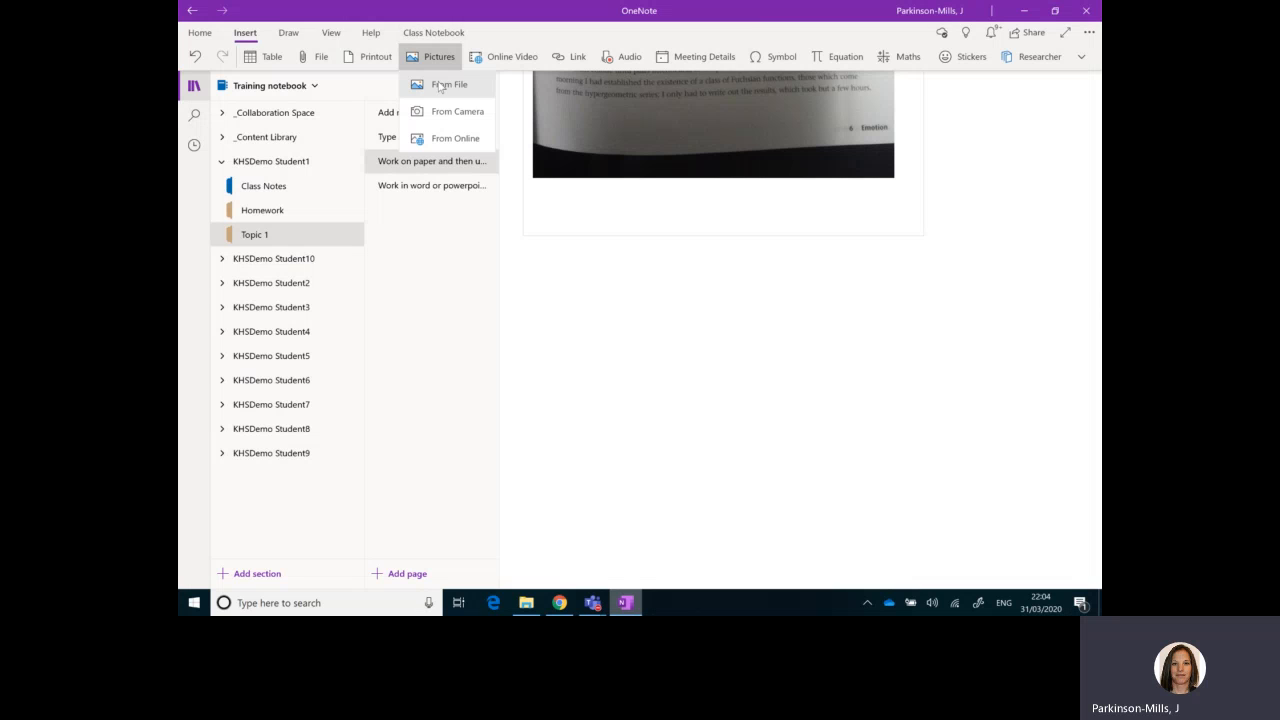
pyautogui.click(441, 86)
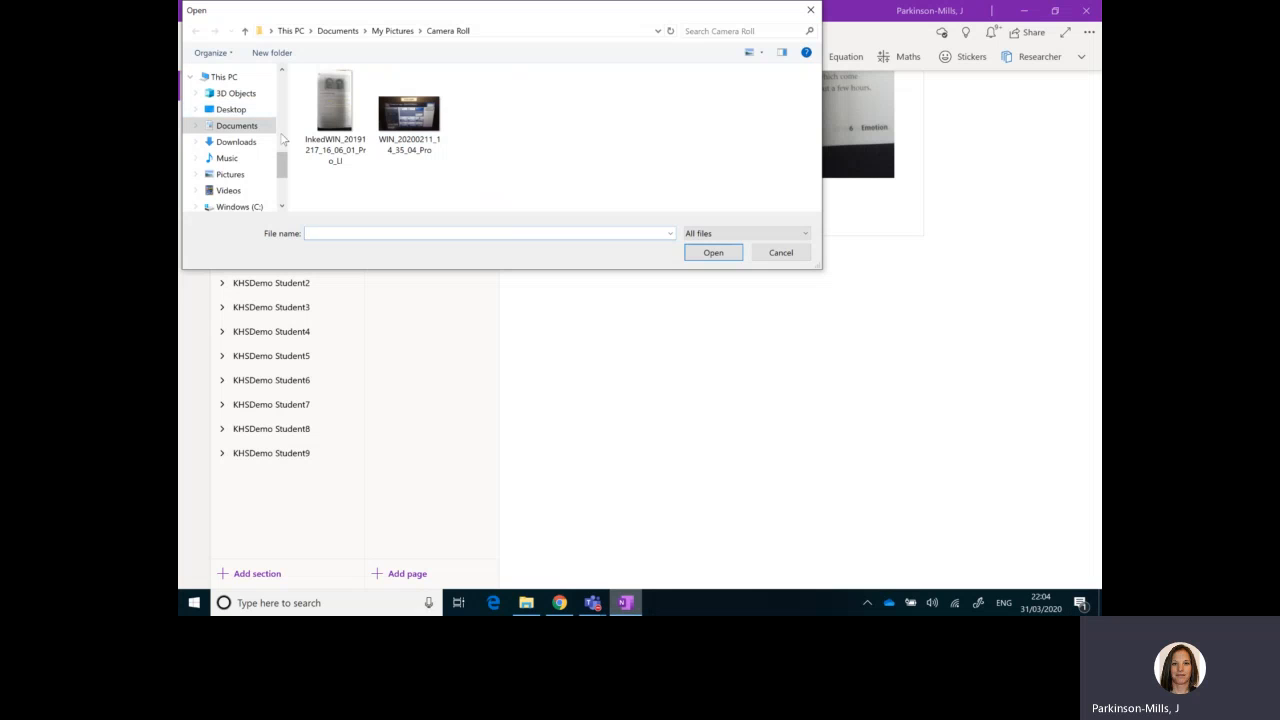
pyautogui.moveTo(283, 165); pyautogui.dragTo(283, 83)
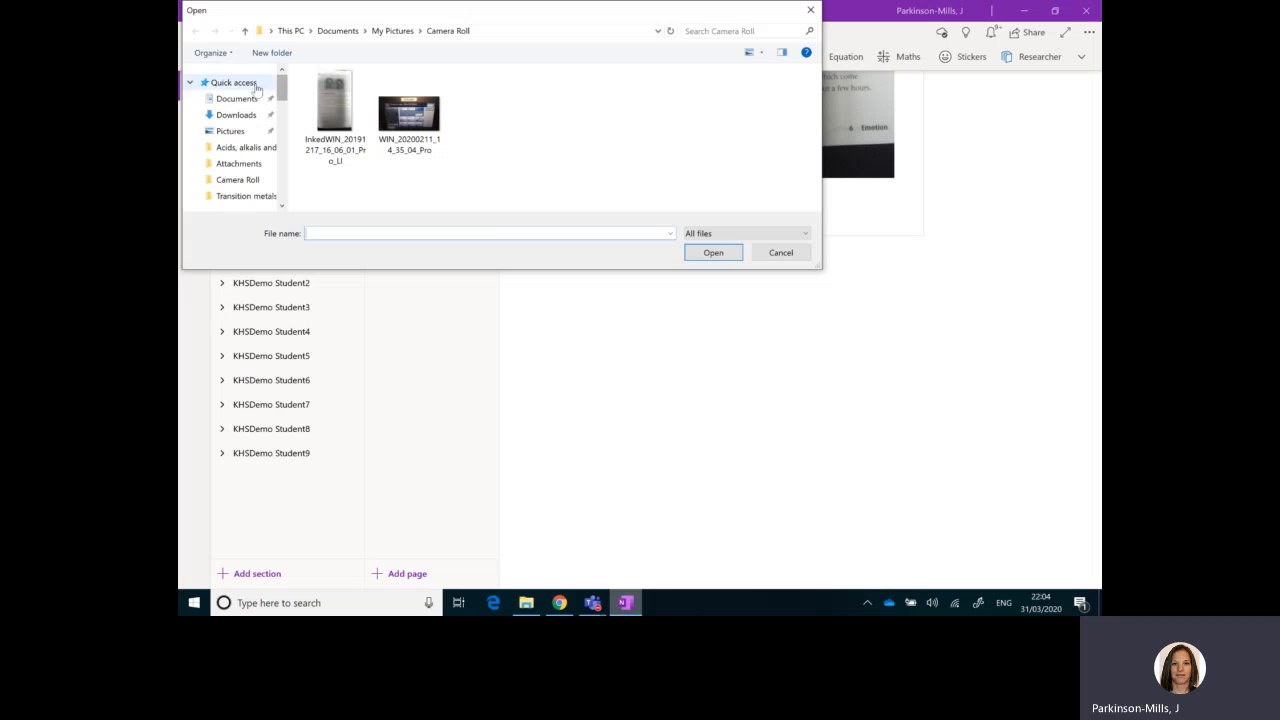
pyautogui.click(230, 131)
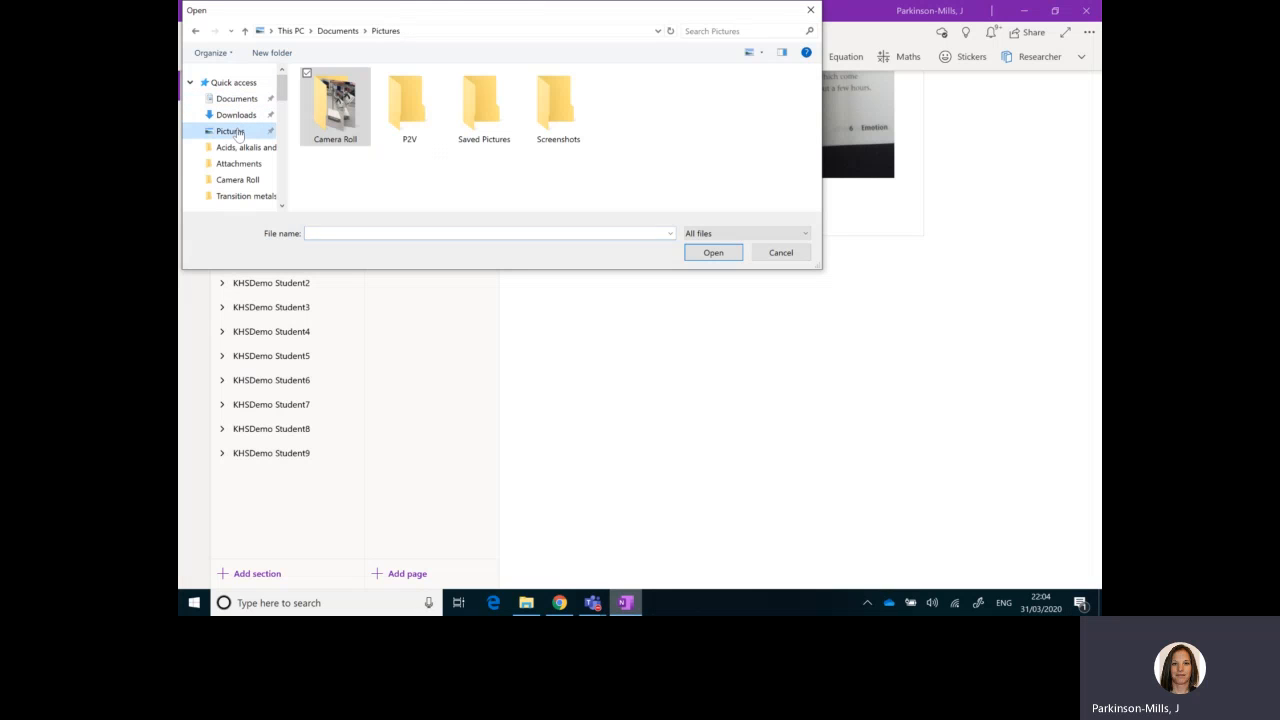
pyautogui.doubleClick(338, 125)
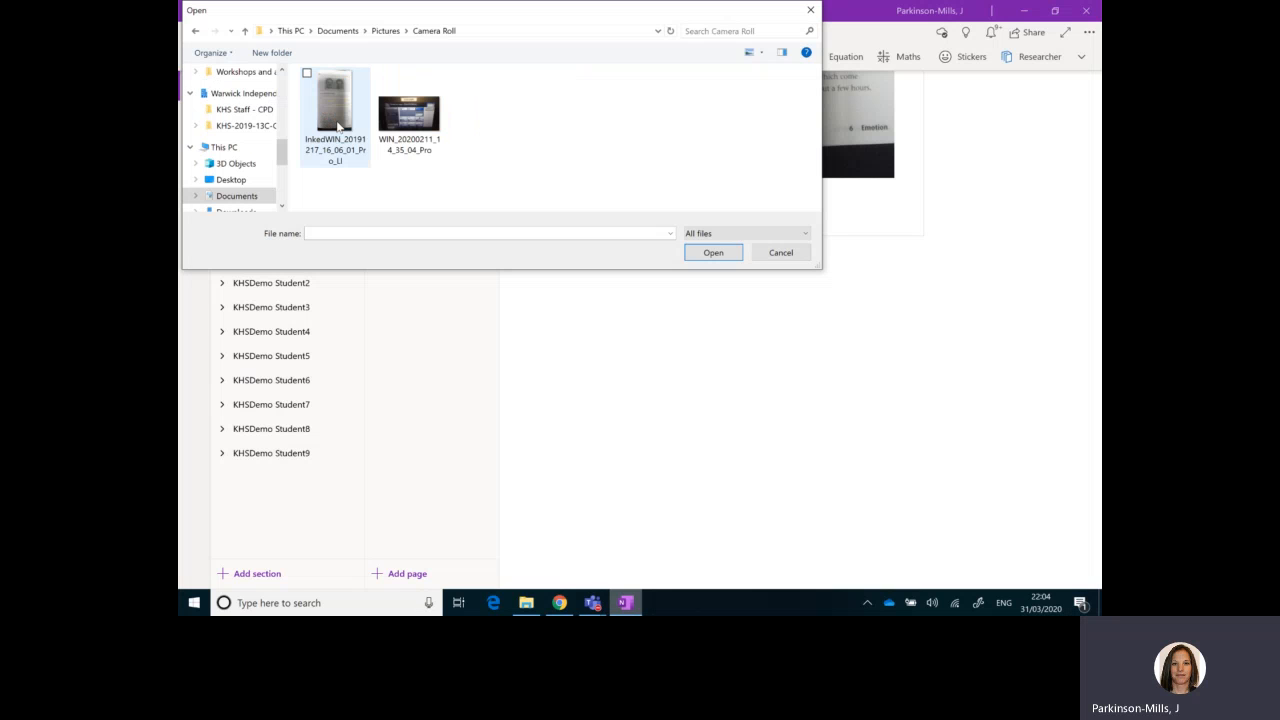
pyautogui.click(310, 77)
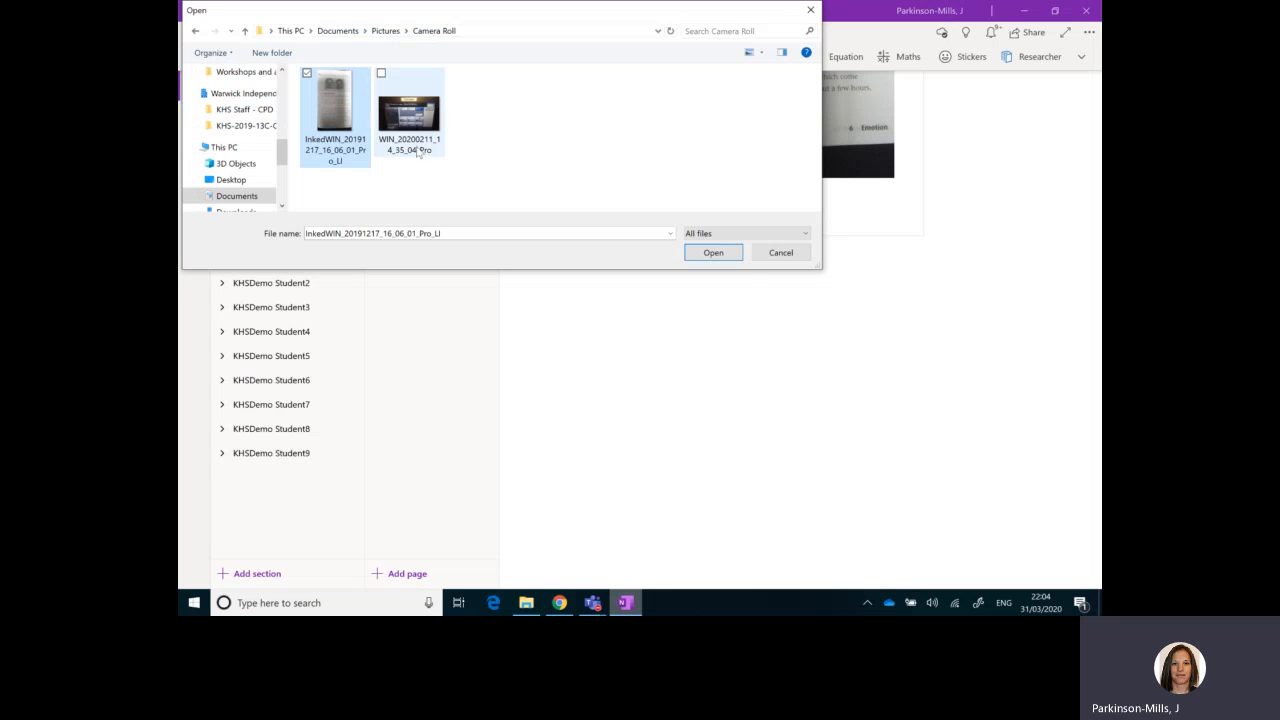
pyautogui.click(728, 257)
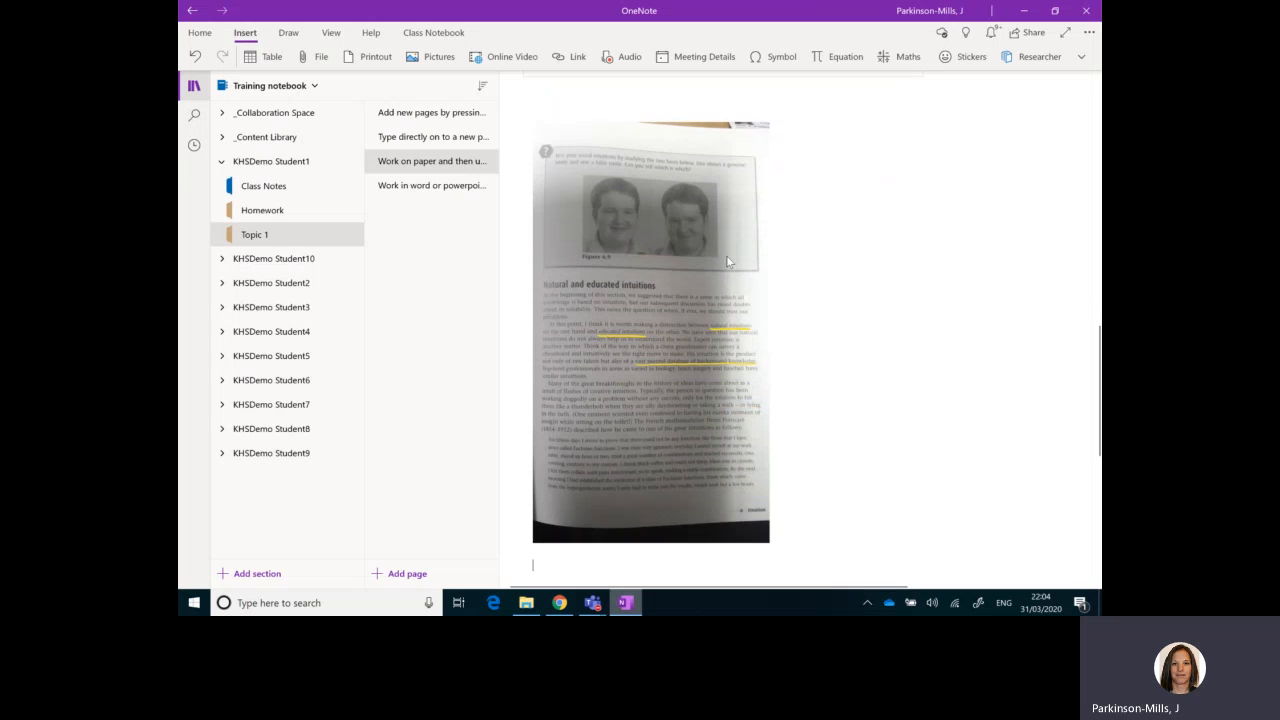
# Step: In the Chrome version of the Training notebook, open Topic 1 of KHSDemo Student3 and title its untitled page Homework
pyautogui.click(559, 602)
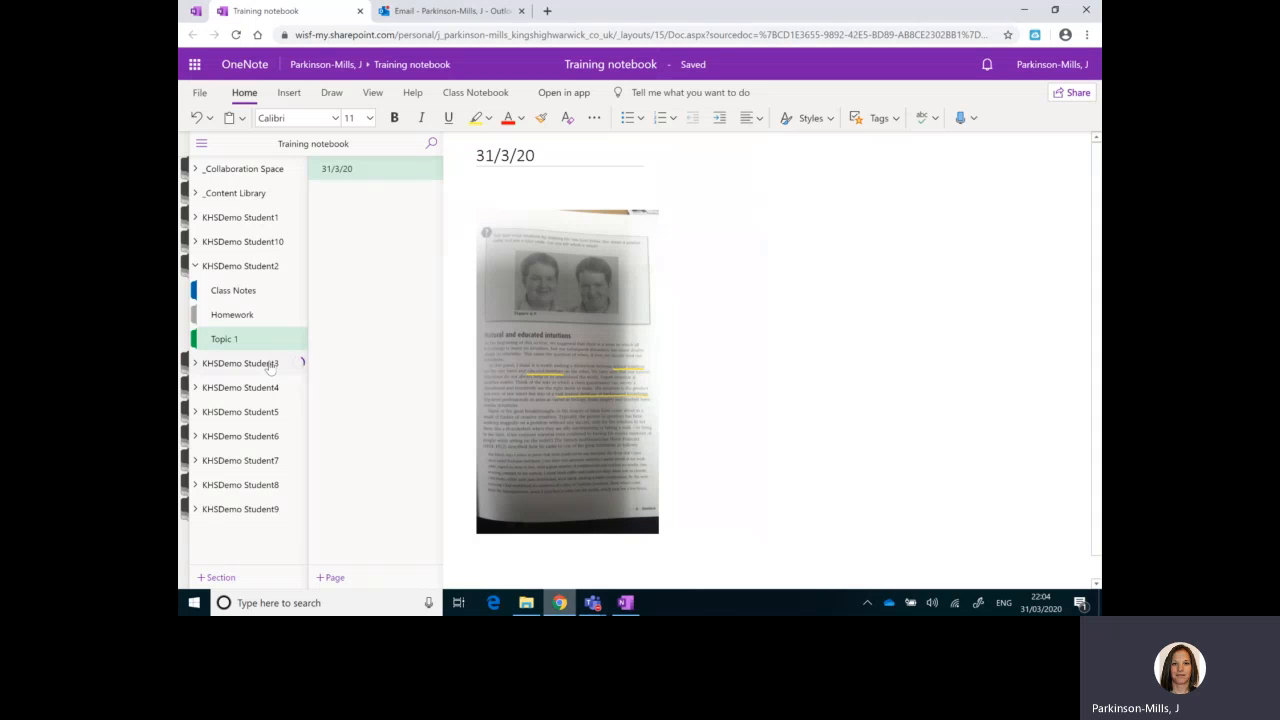
pyautogui.click(240, 439)
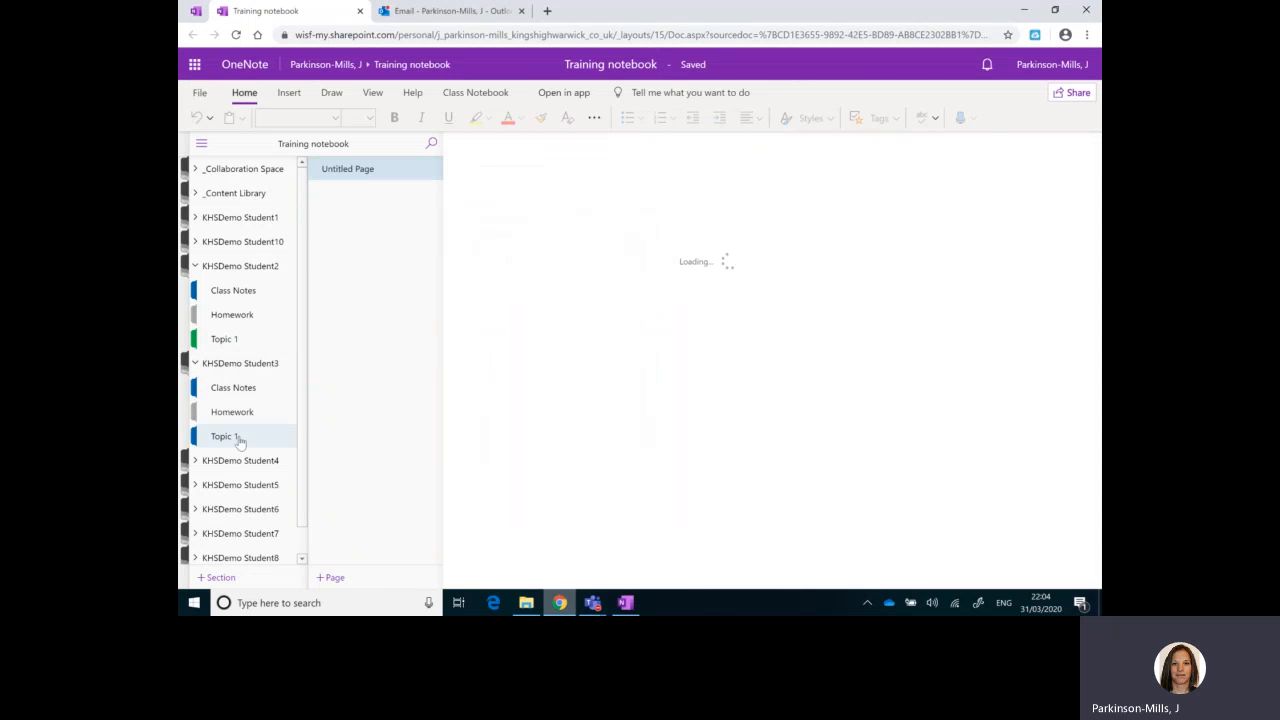
pyautogui.write('Homework')
pyautogui.press('Return')
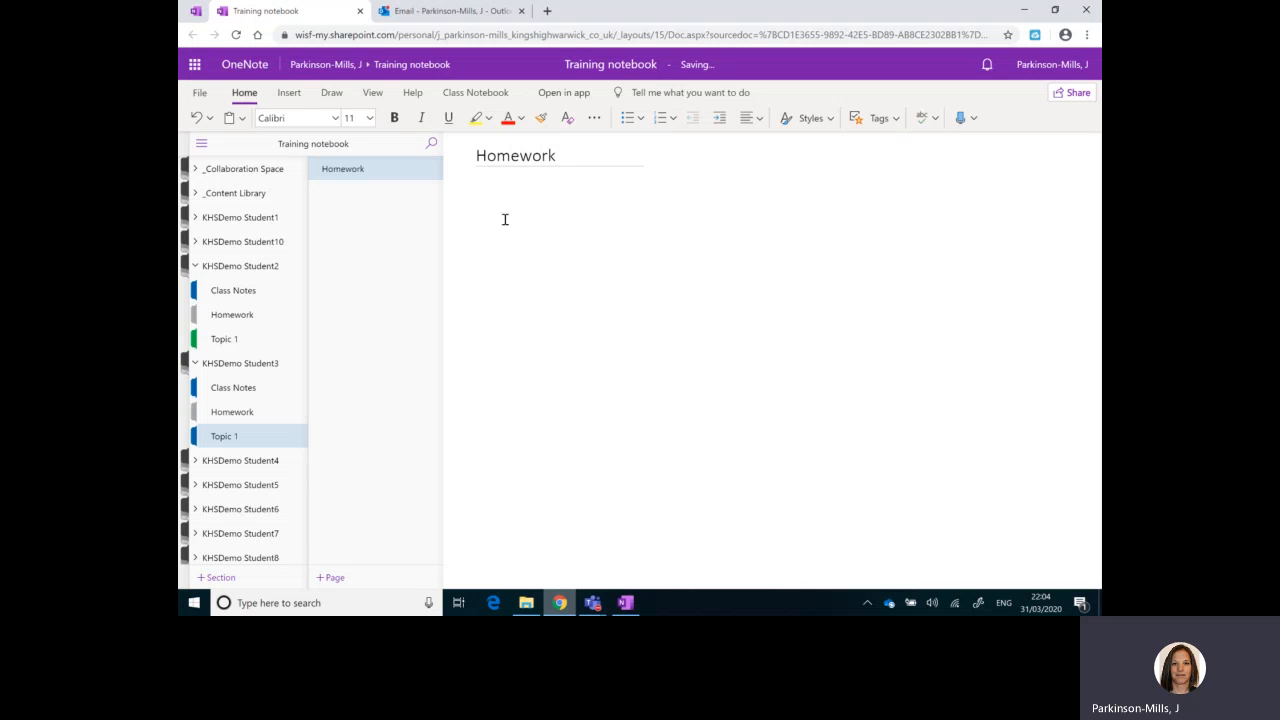
# Step: Insert the picture file InkedWIN_20191217_16_06_01_Pro_LI from the Camera Roll folder in Pictures into the Homework page body
pyautogui.click(289, 92)
pyautogui.click(343, 118)
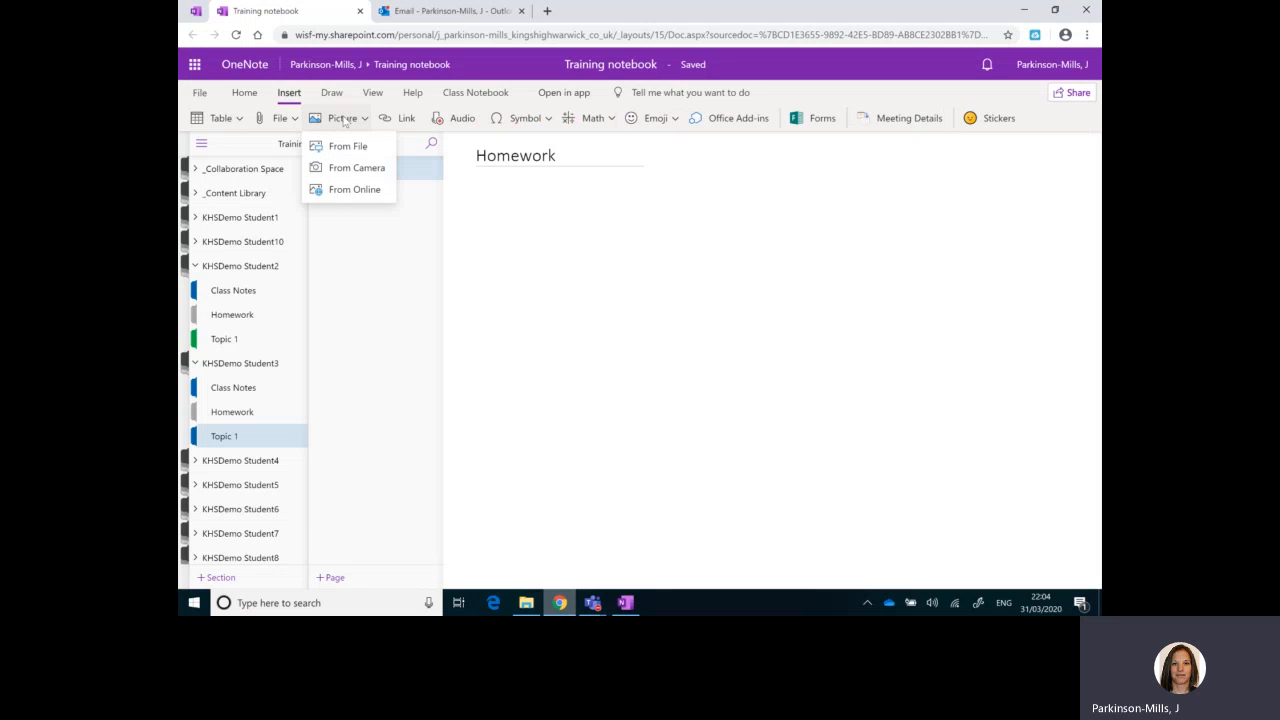
pyautogui.click(352, 147)
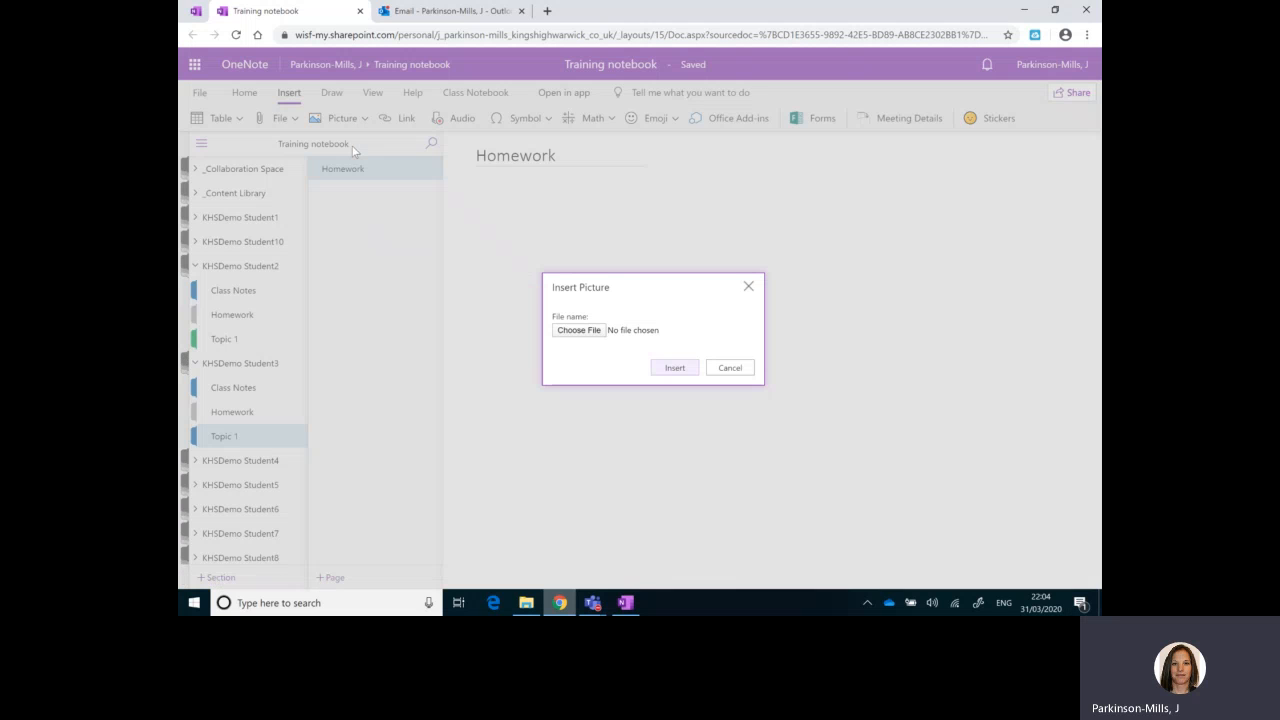
pyautogui.click(580, 332)
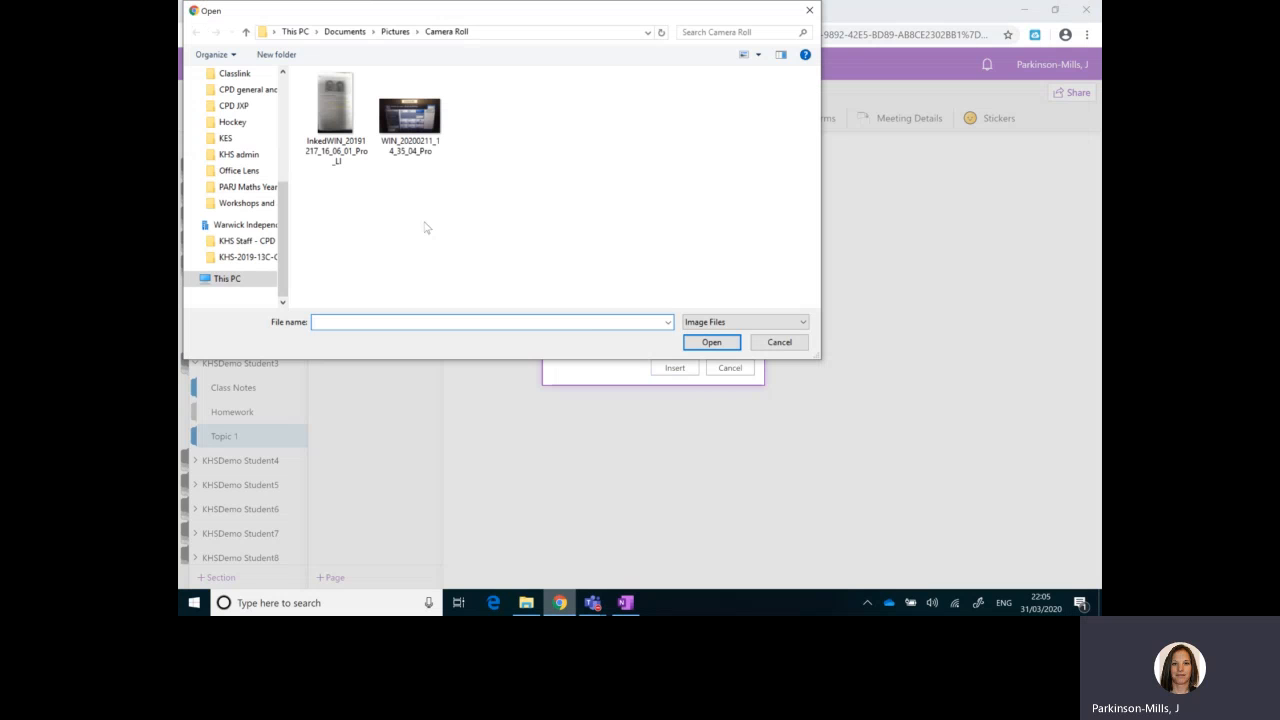
pyautogui.moveTo(282, 231); pyautogui.dragTo(280, 210)
pyautogui.click(234, 247)
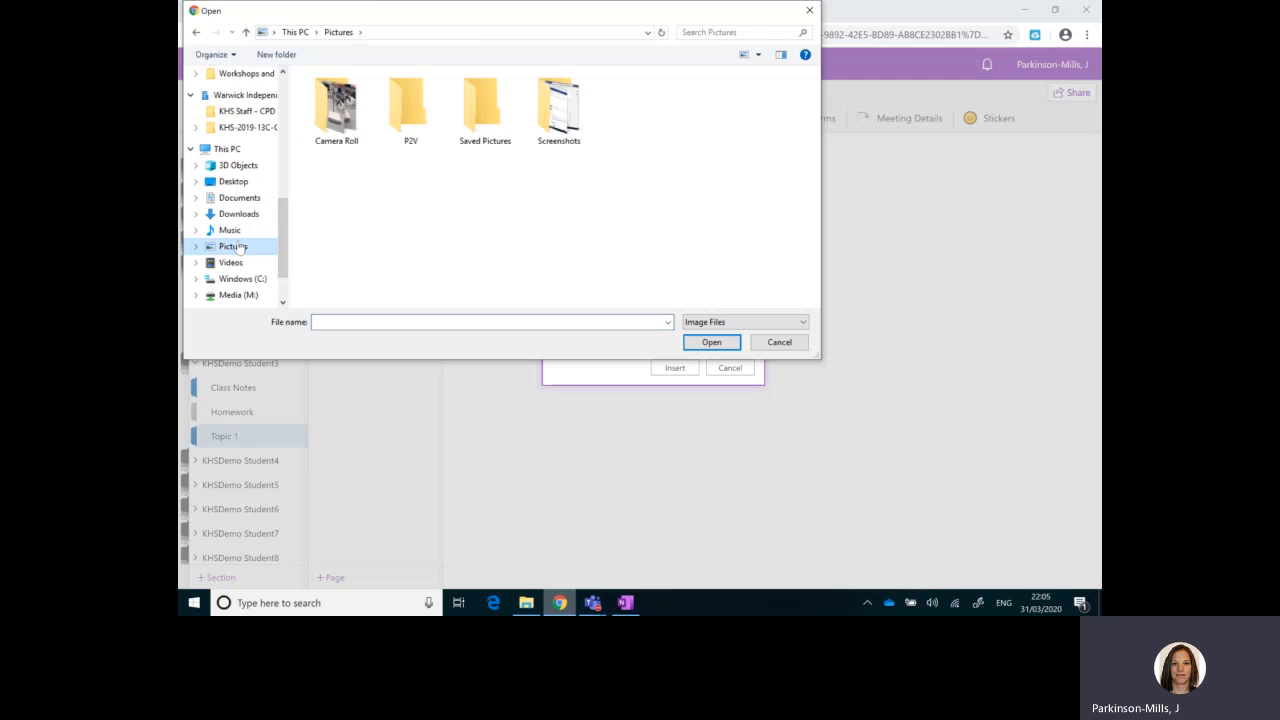
pyautogui.doubleClick(335, 115)
pyautogui.click(335, 122)
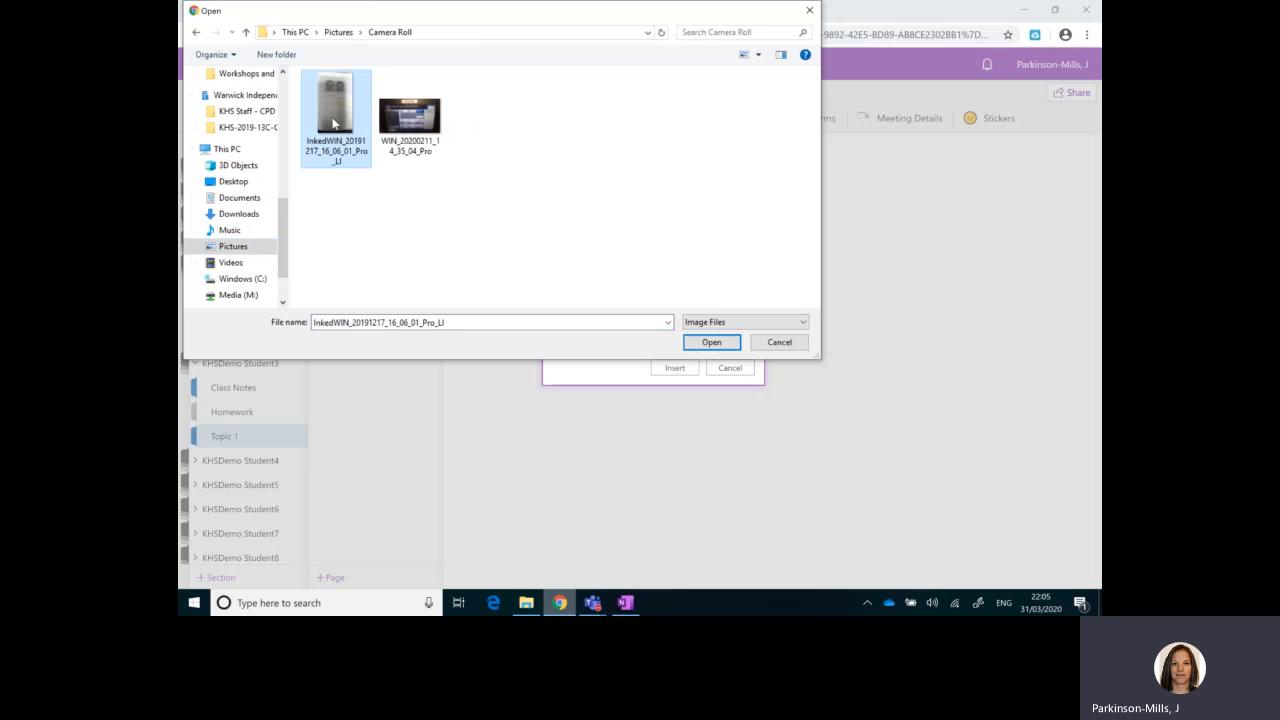
pyautogui.click(711, 342)
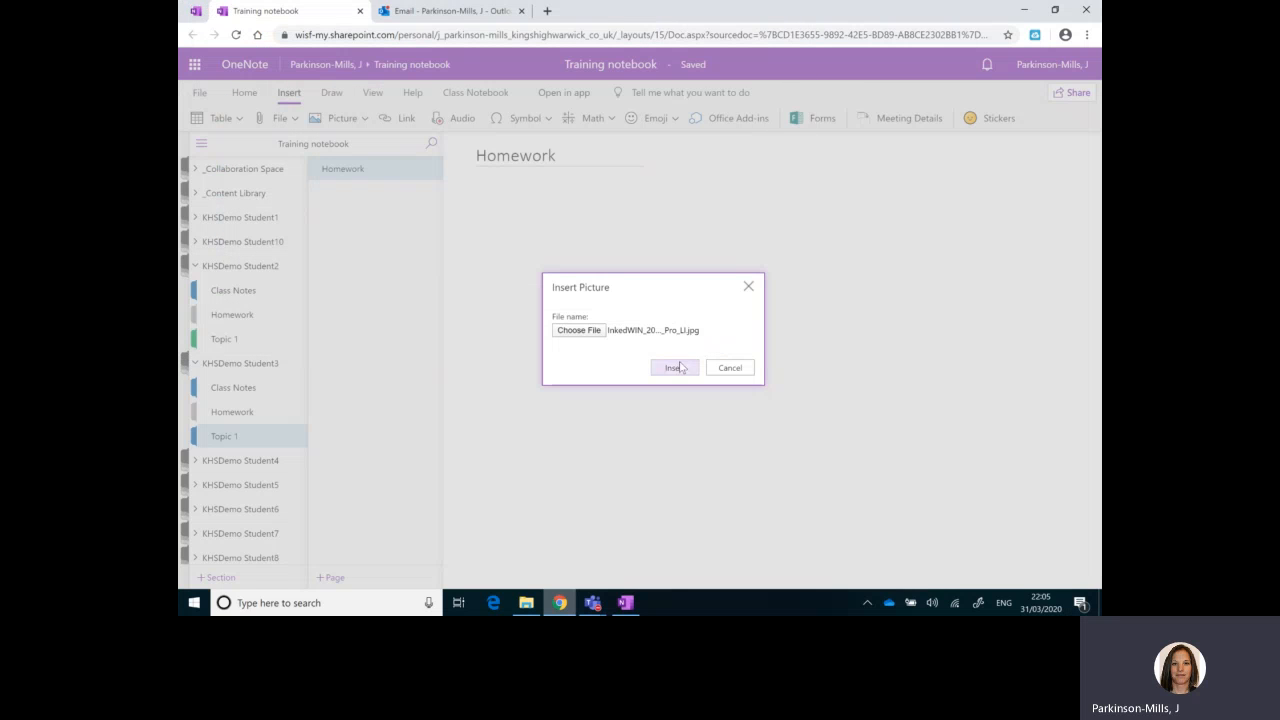
pyautogui.click(676, 369)
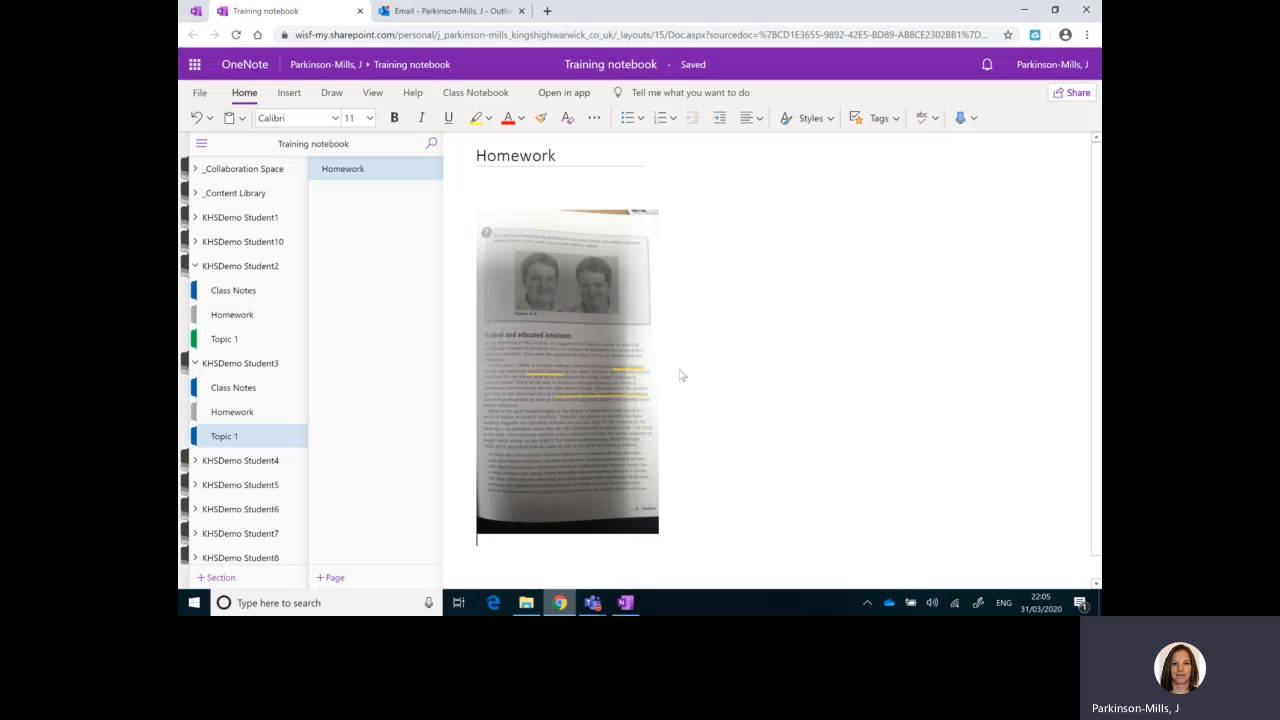
# Step: Back in the OneNote desktop app, circle the list numbers 1 and 2 of the upload instructions with the green pen
pyautogui.click(625, 603)
pyautogui.scroll(5, 494, 357)
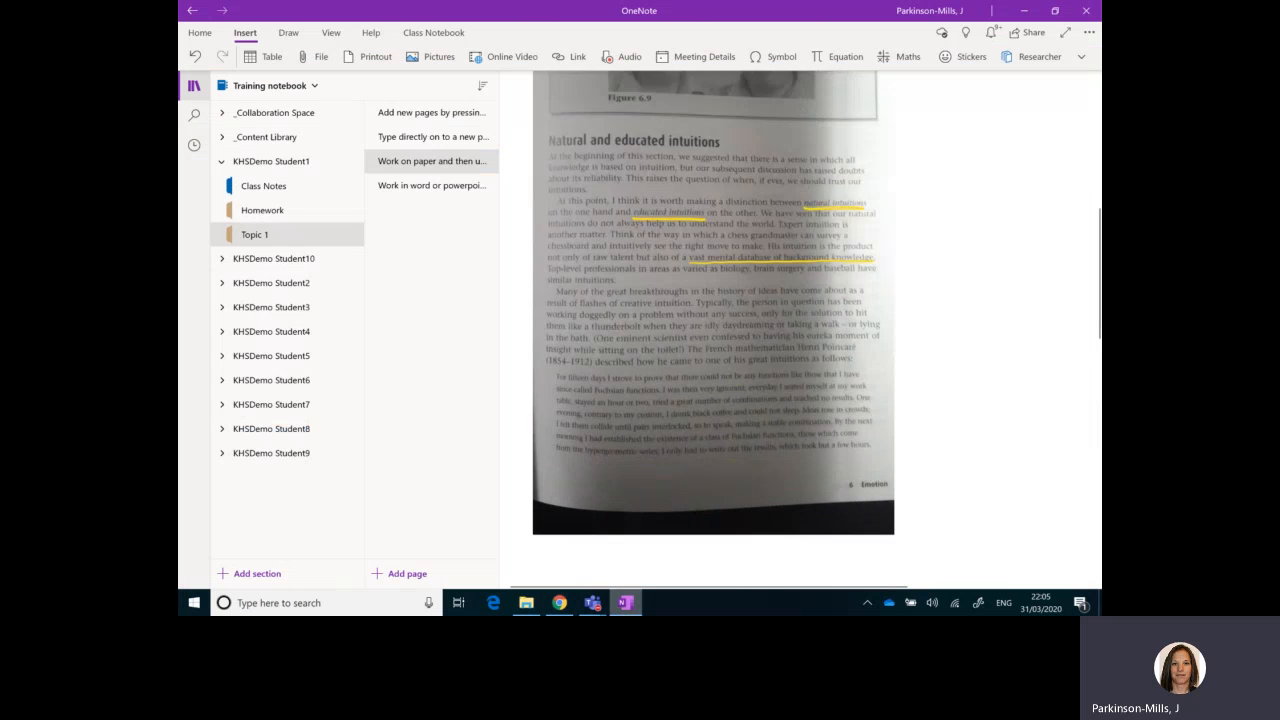
pyautogui.scroll(4, 715, 225)
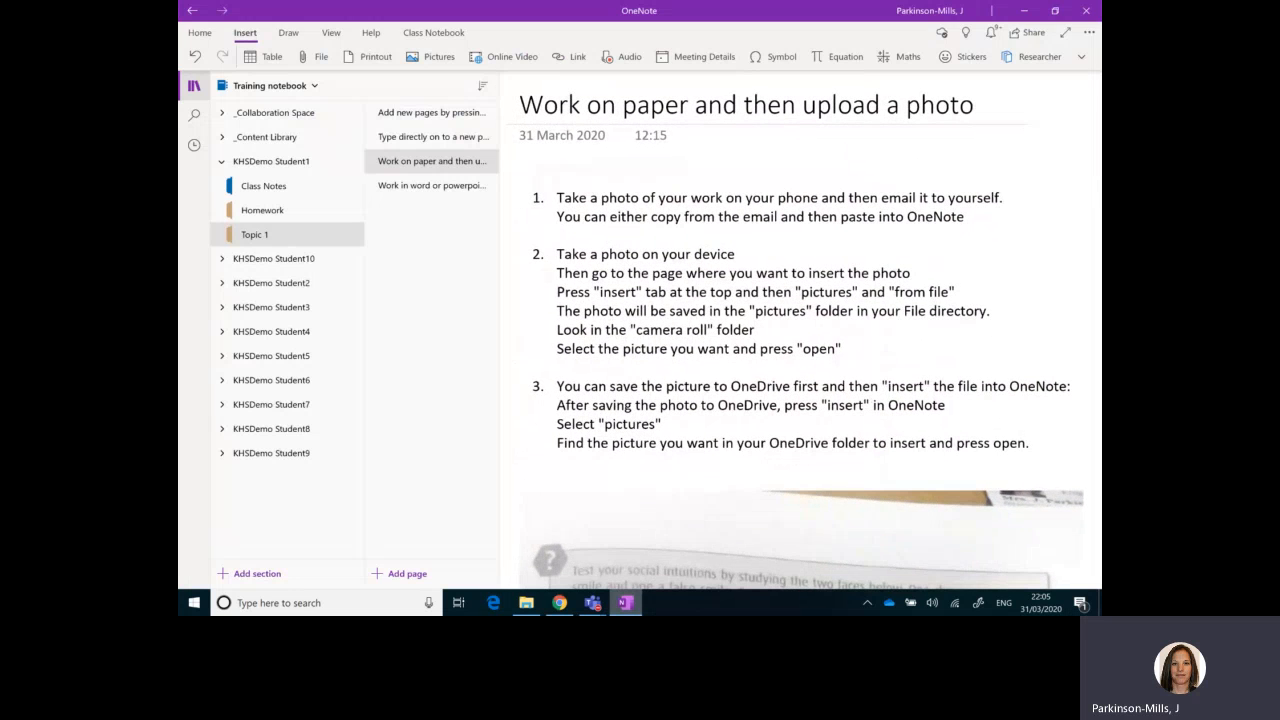
pyautogui.click(288, 33)
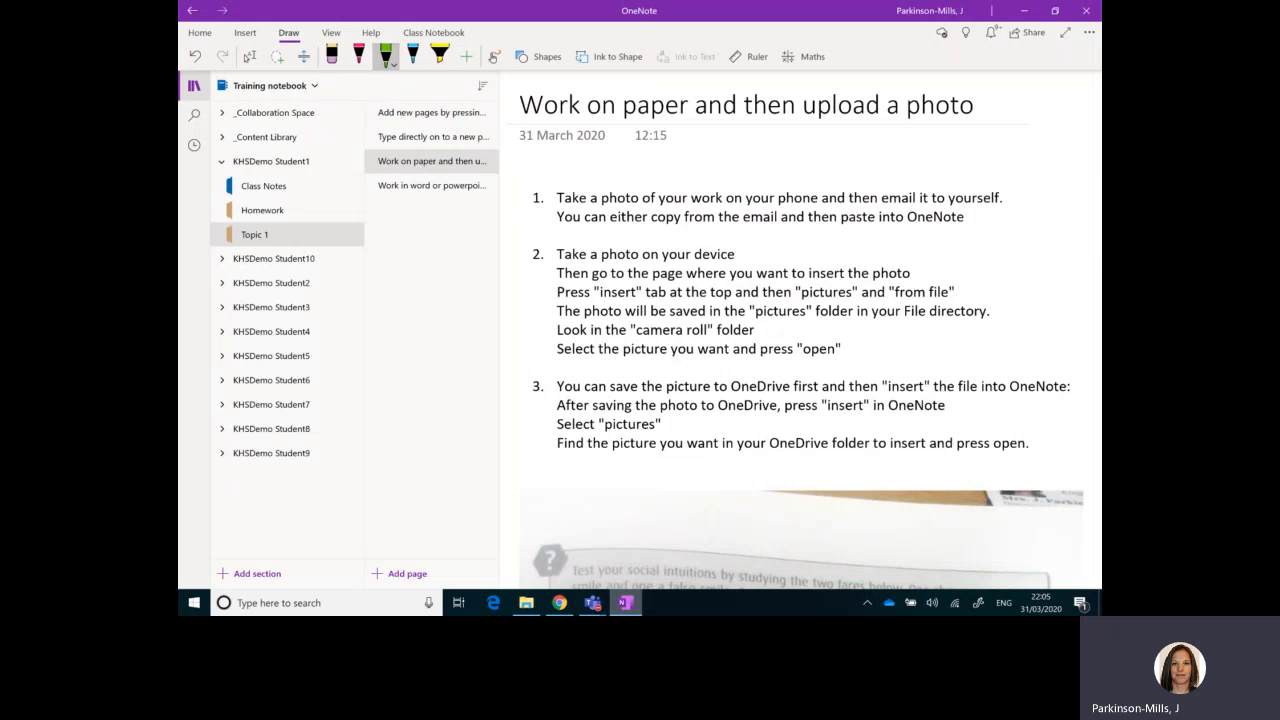
pyautogui.moveTo(546, 186)
pyautogui.mouseDown()
pyautogui.moveTo(530, 216)
pyautogui.moveTo(549, 190)
pyautogui.mouseUp()
pyautogui.moveTo(546, 242)
pyautogui.mouseDown()
pyautogui.moveTo(528, 274)
pyautogui.moveTo(549, 246)
pyautogui.mouseUp()
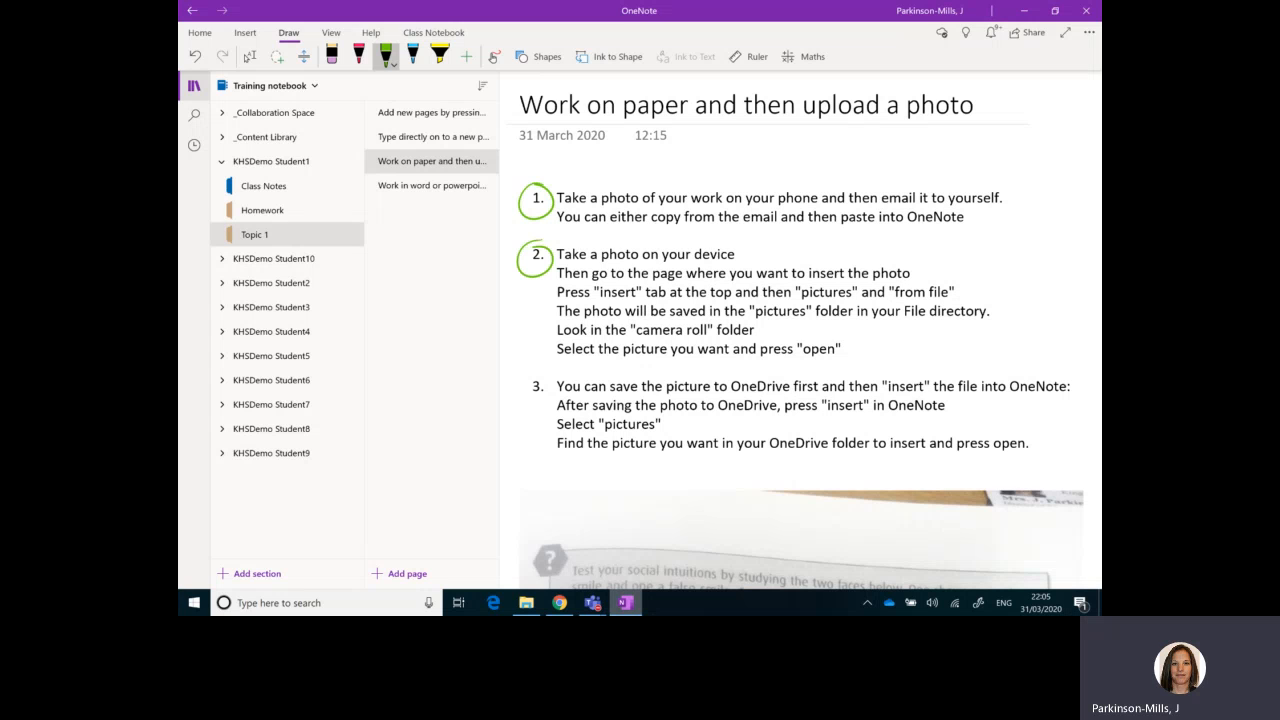